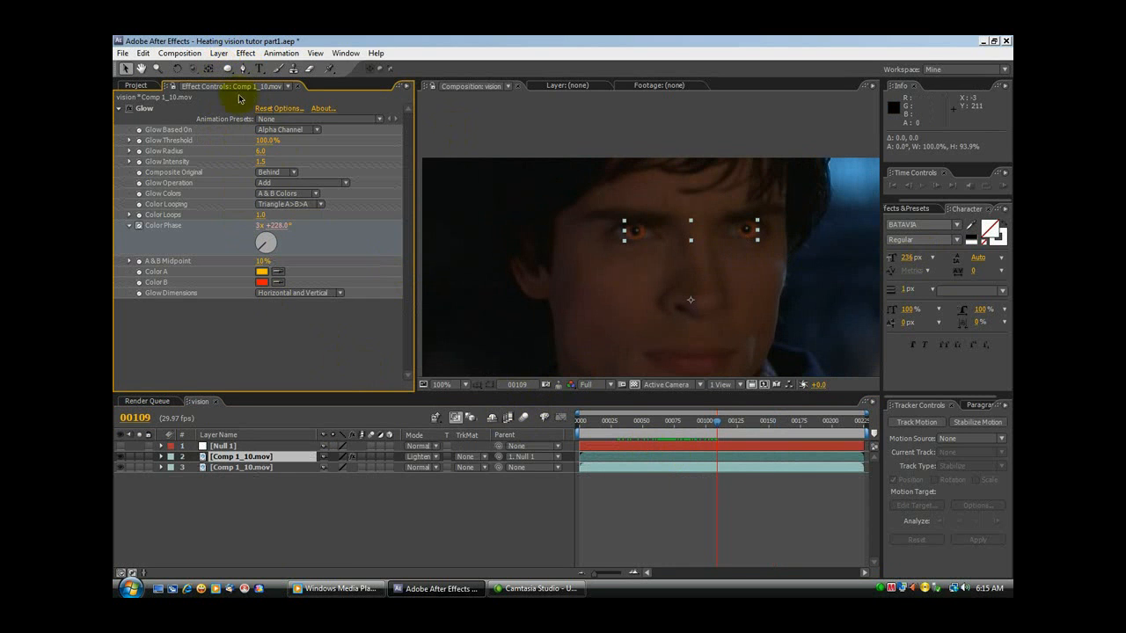
- Add a new camera layer to the composition using the 35mm preset with depth of field enabled
{"action": "left_click", "coordinate": [219, 54]}
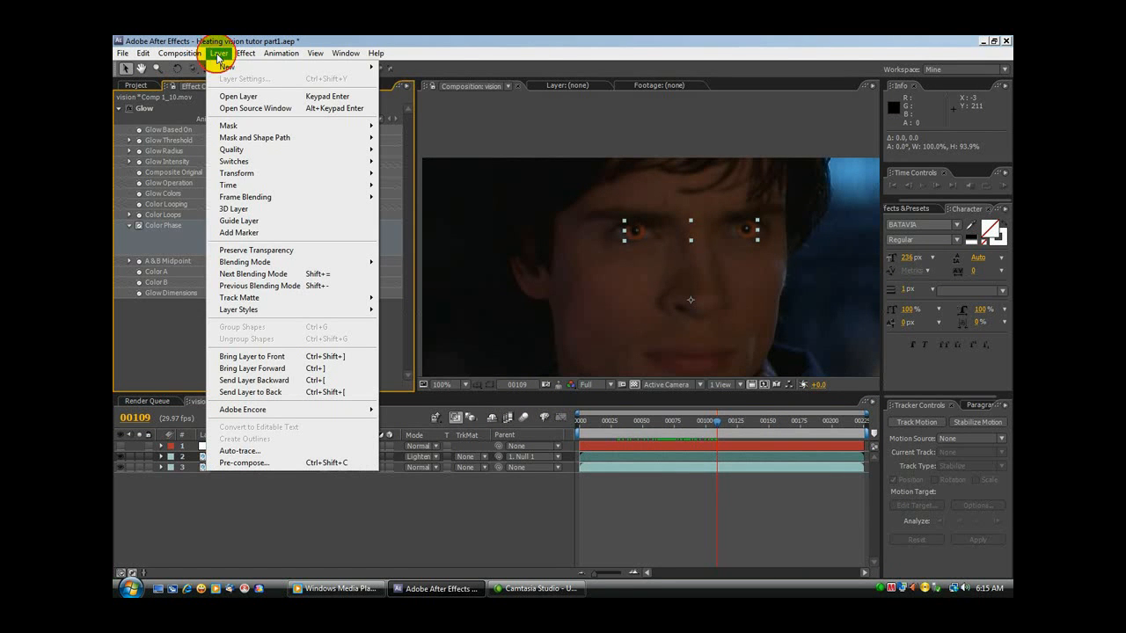
{"action": "mouse_move", "coordinate": [227, 66]}
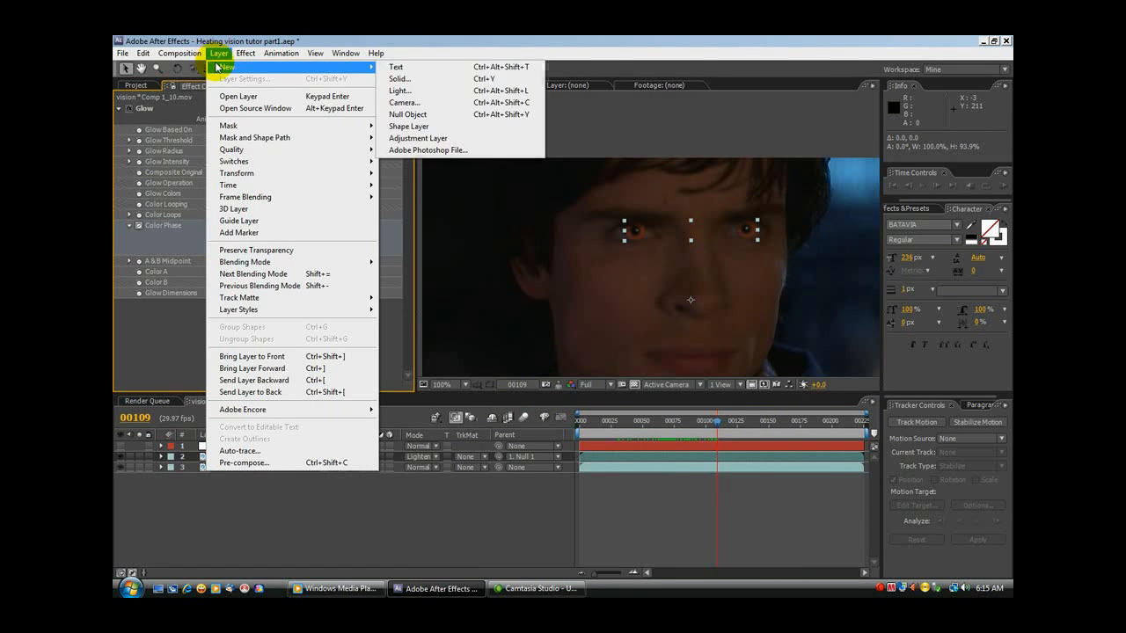
{"action": "left_click", "coordinate": [405, 105]}
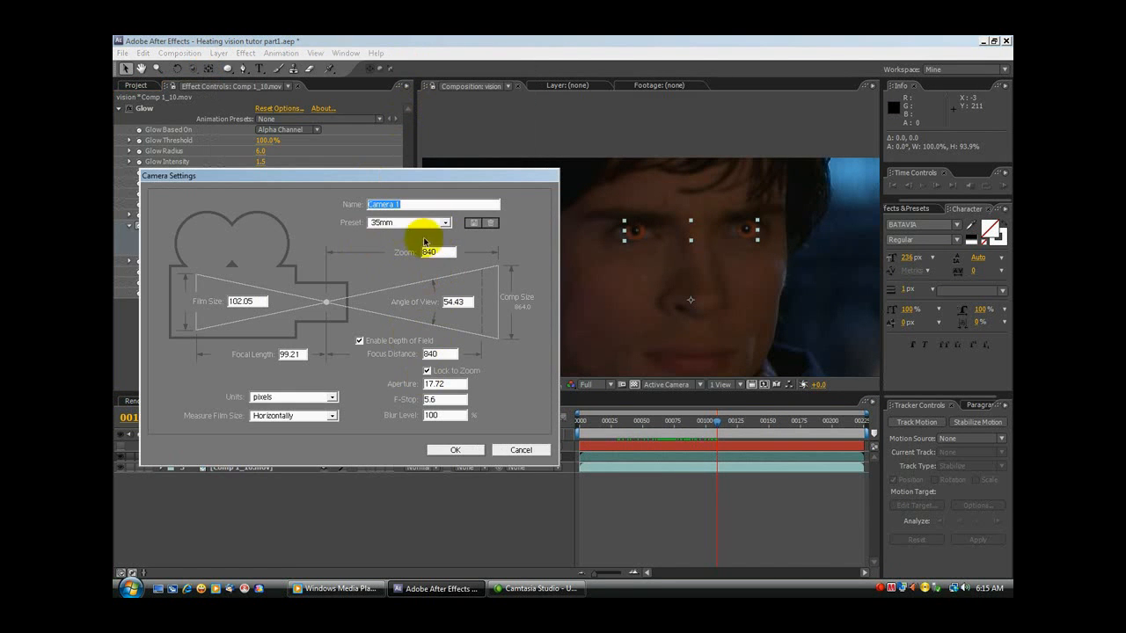
{"action": "left_click", "coordinate": [455, 450]}
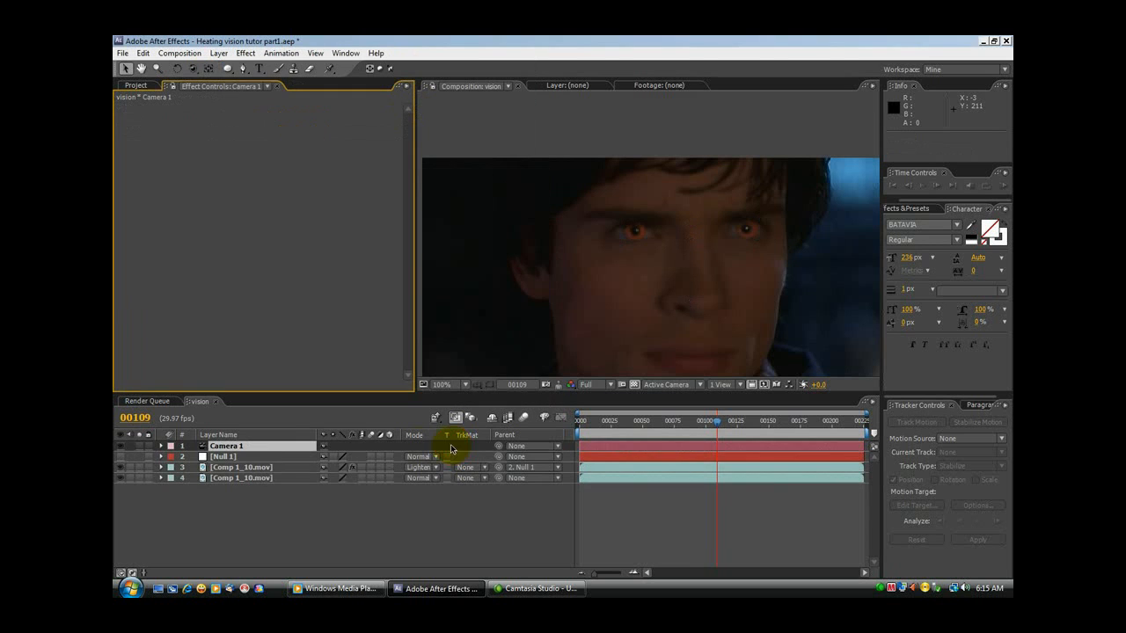
- Add a composition-sized black solid above the camera layer
{"action": "left_click", "coordinate": [220, 54]}
{"action": "mouse_move", "coordinate": [226, 66]}
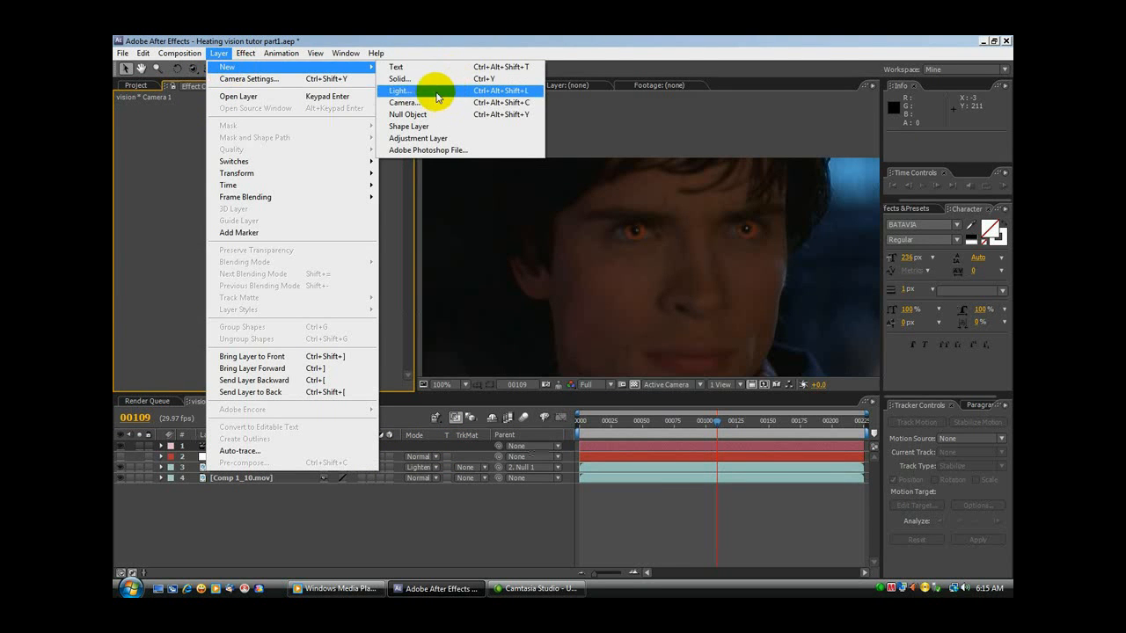
{"action": "left_click", "coordinate": [434, 81]}
{"action": "left_click", "coordinate": [353, 271]}
{"action": "left_click", "coordinate": [359, 340]}
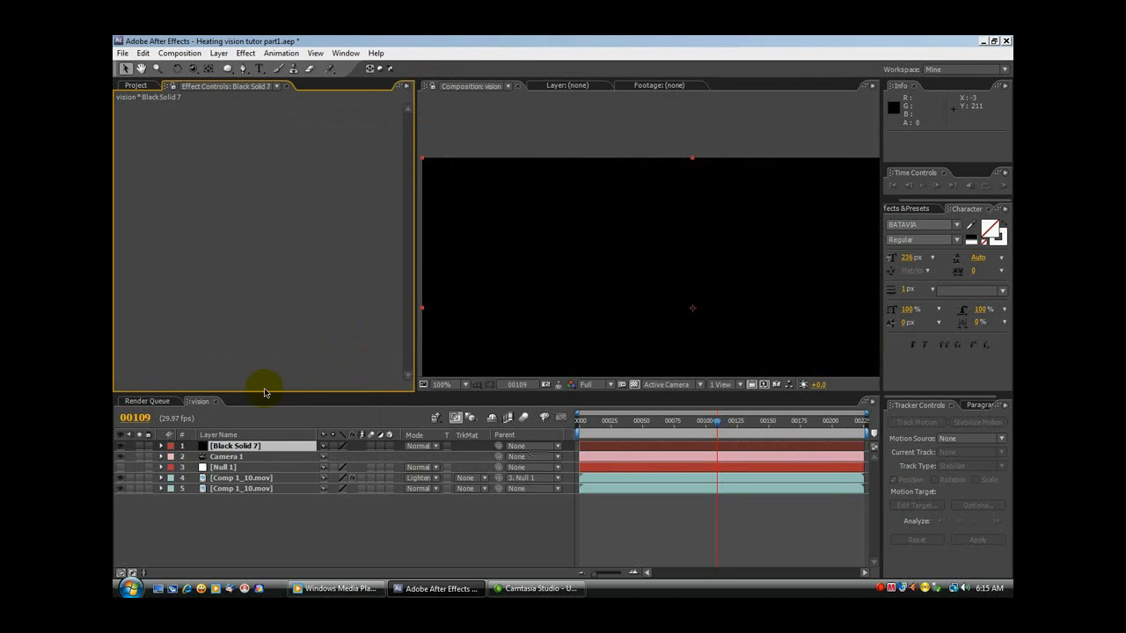
- Apply the Trapcode Particular effect to the black solid
{"action": "left_click", "coordinate": [243, 54]}
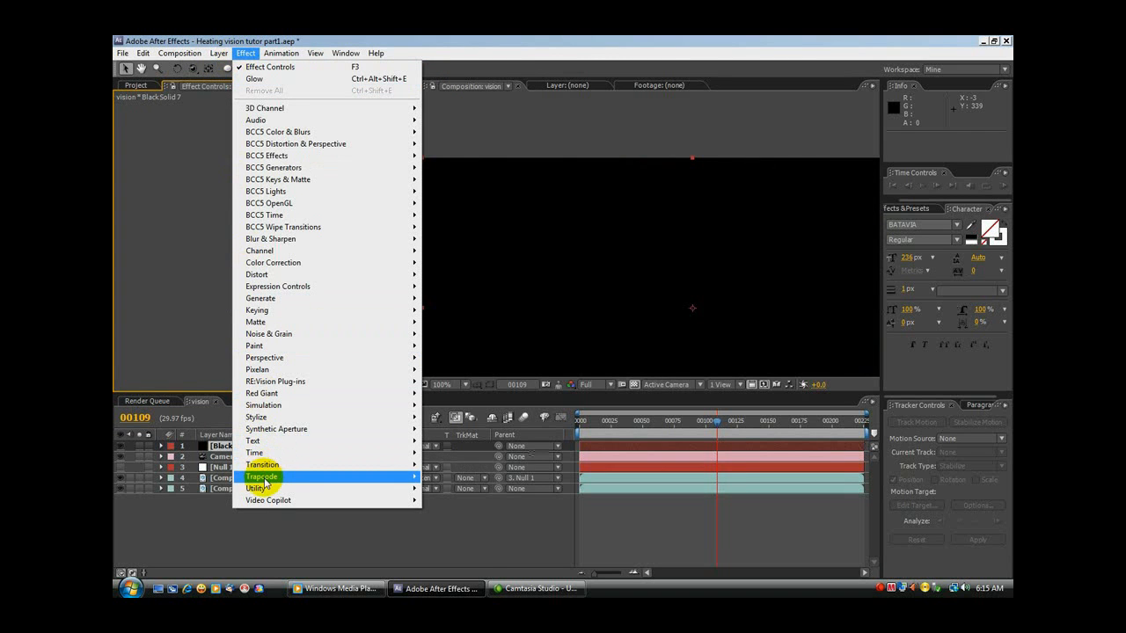
{"action": "mouse_move", "coordinate": [264, 475]}
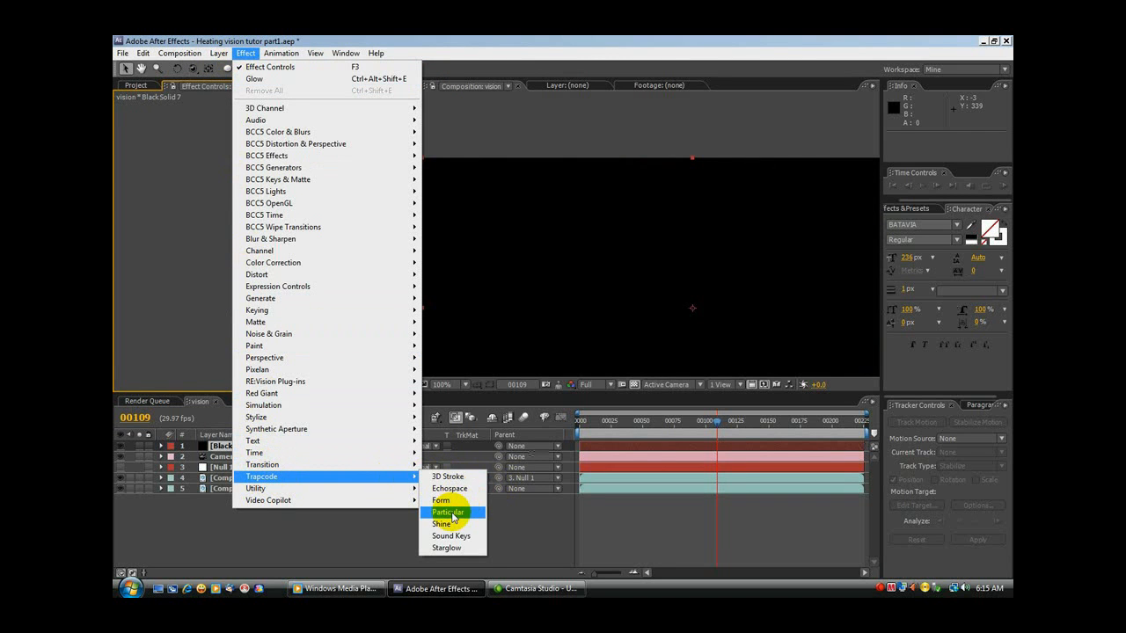
{"action": "left_click", "coordinate": [450, 513]}
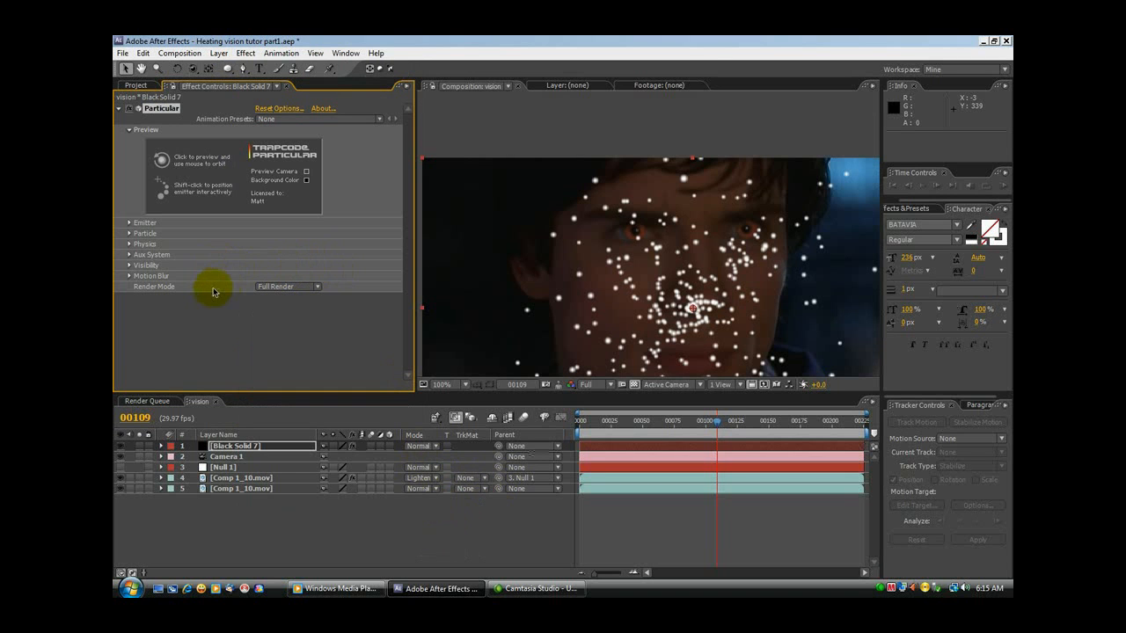
- Set Particular's emitter to 19 particles per second, Directional direction and 0 direction spread
{"action": "left_click", "coordinate": [130, 226]}
{"action": "left_click_drag", "start_coordinate": [262, 207], "coordinate": [224, 209]}
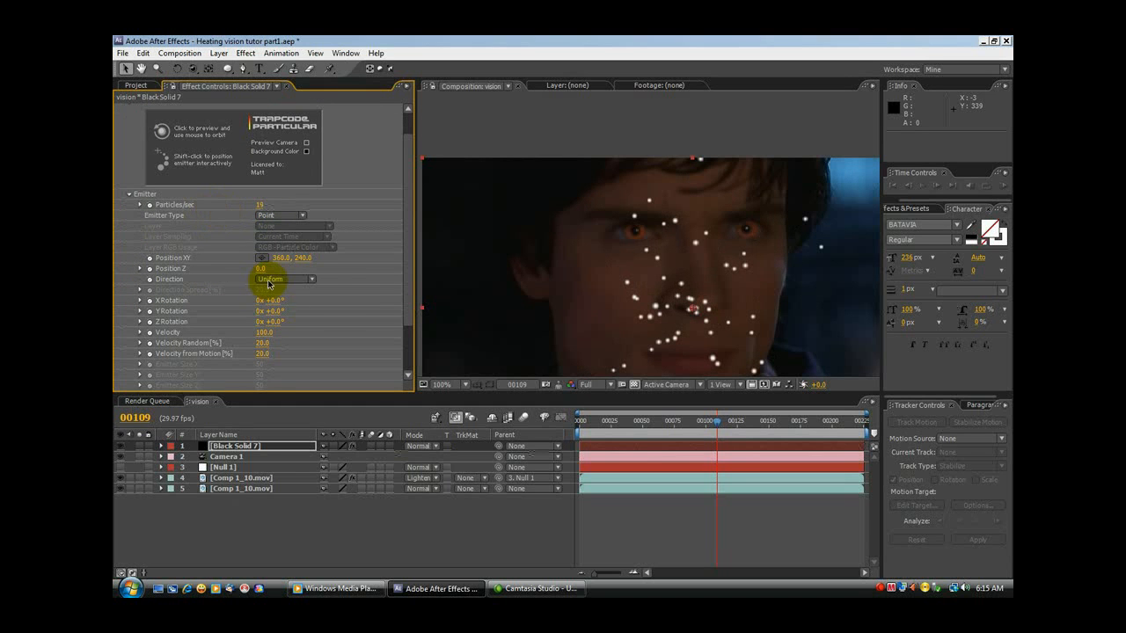
{"action": "left_click", "coordinate": [269, 280]}
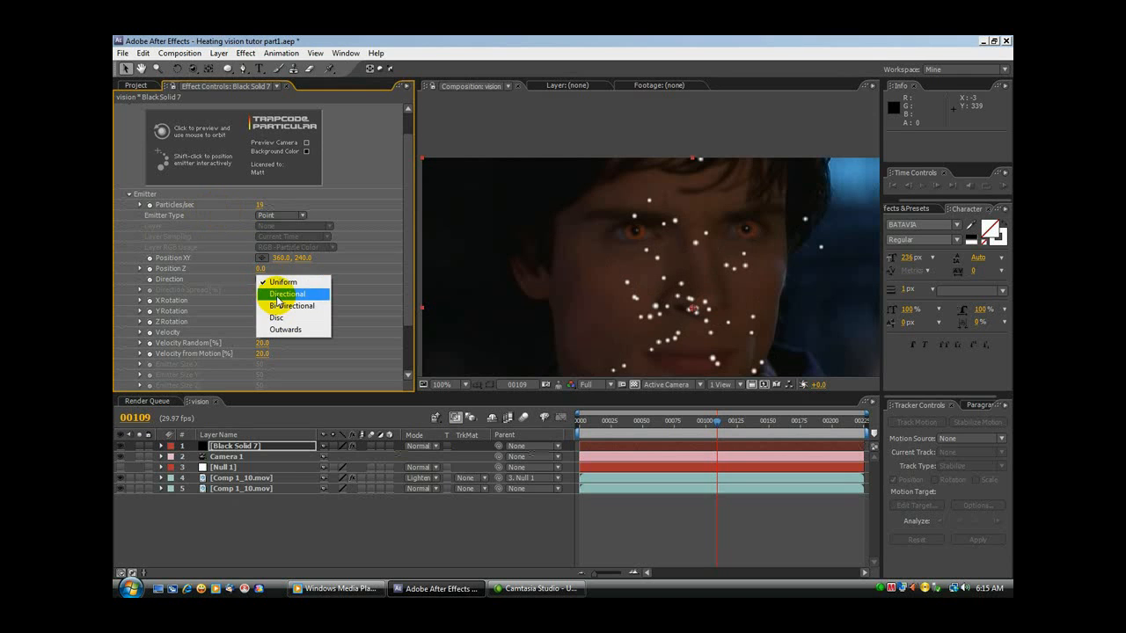
{"action": "left_click", "coordinate": [276, 296]}
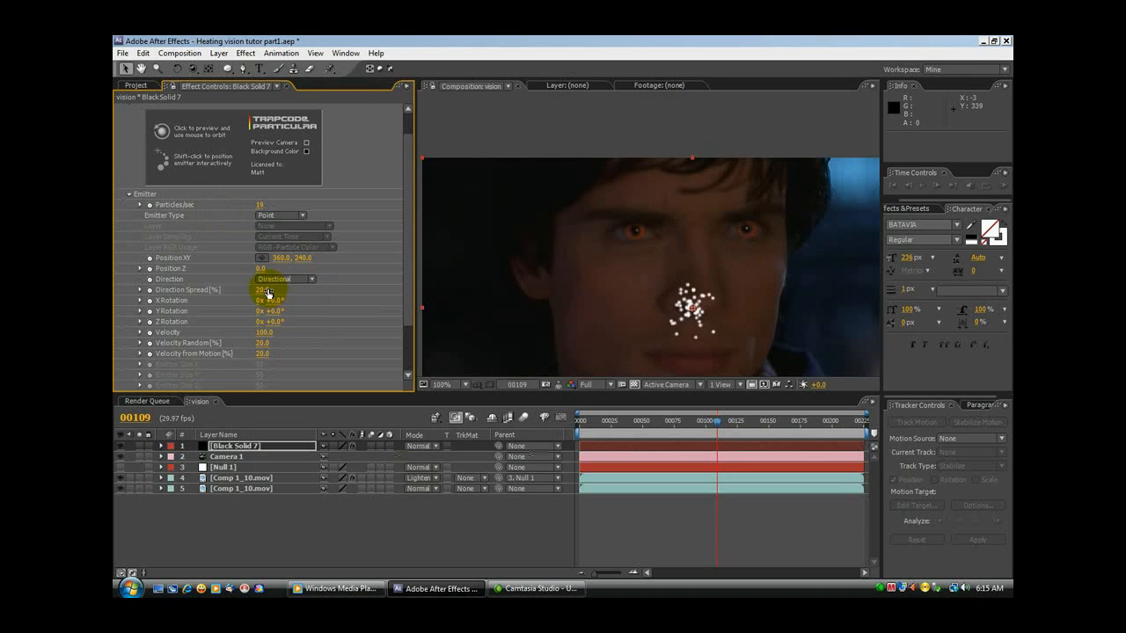
{"action": "left_click_drag", "start_coordinate": [267, 292], "coordinate": [226, 291]}
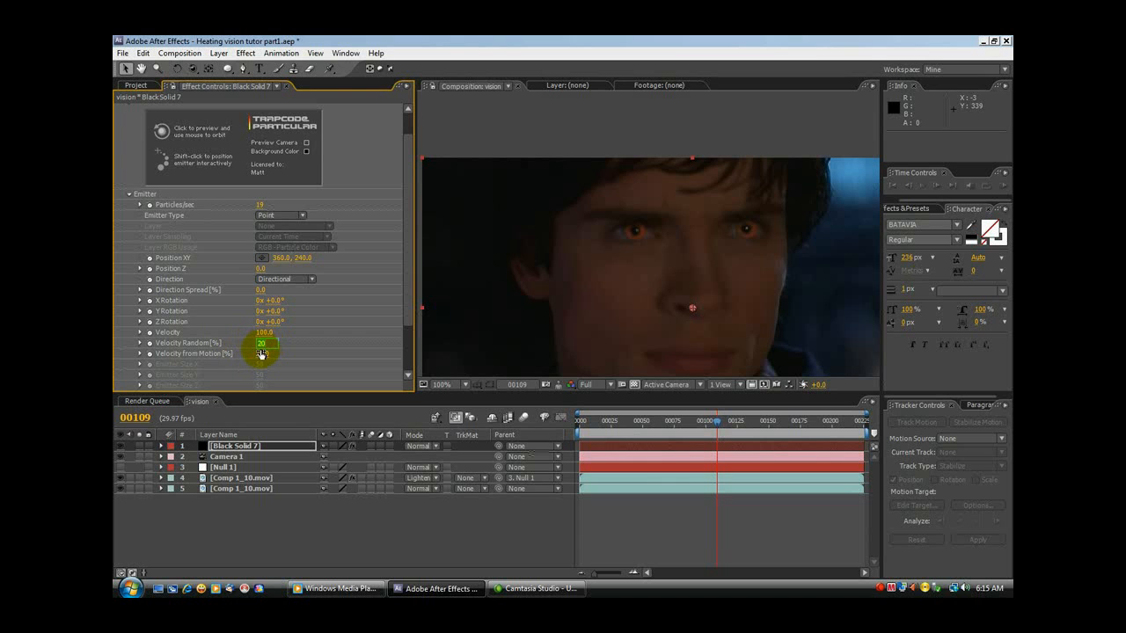
- Set the emitter's Velocity Random and Velocity from Motion to 0 and its Velocity to 10000
{"action": "type", "text": "0"}
{"action": "left_click", "coordinate": [262, 355]}
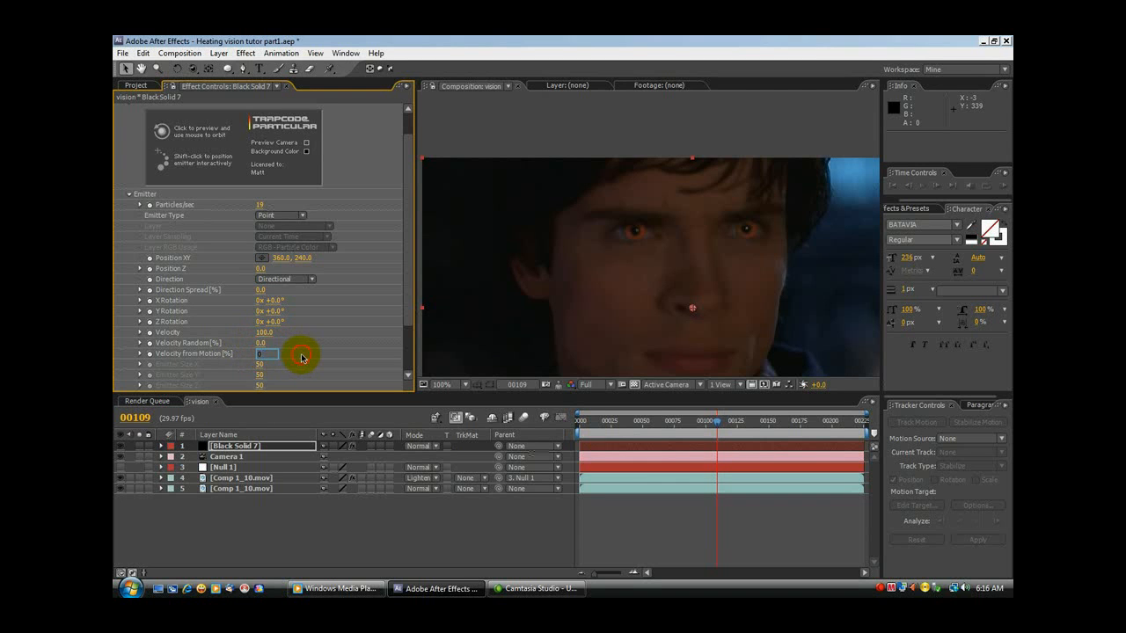
{"action": "left_click", "coordinate": [300, 356]}
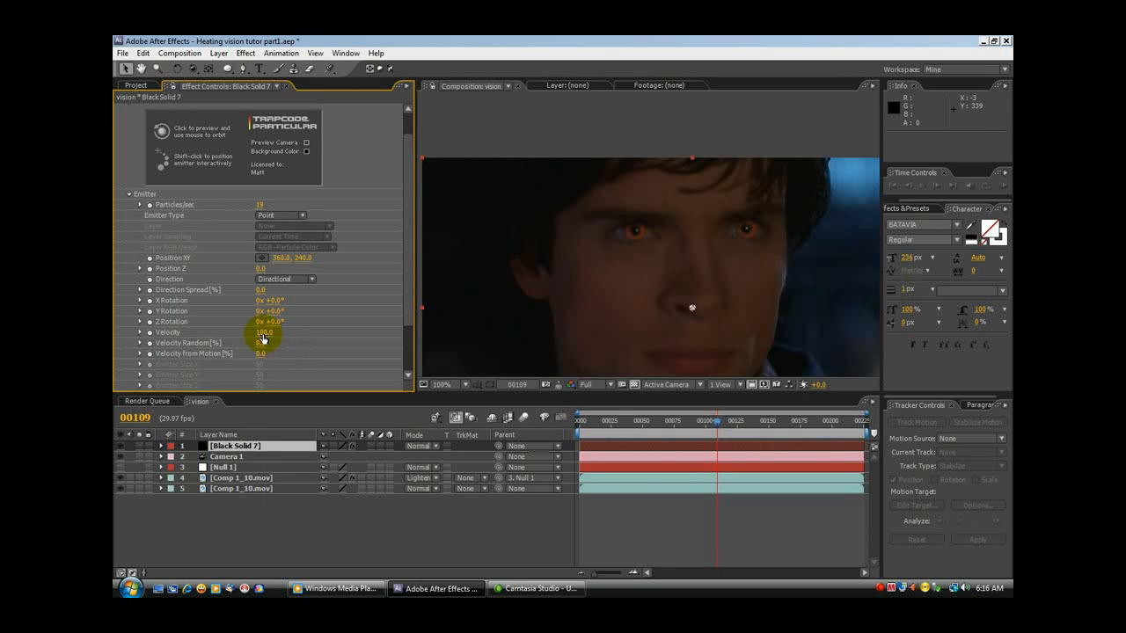
{"action": "left_click", "coordinate": [262, 333]}
{"action": "left_click", "coordinate": [260, 331]}
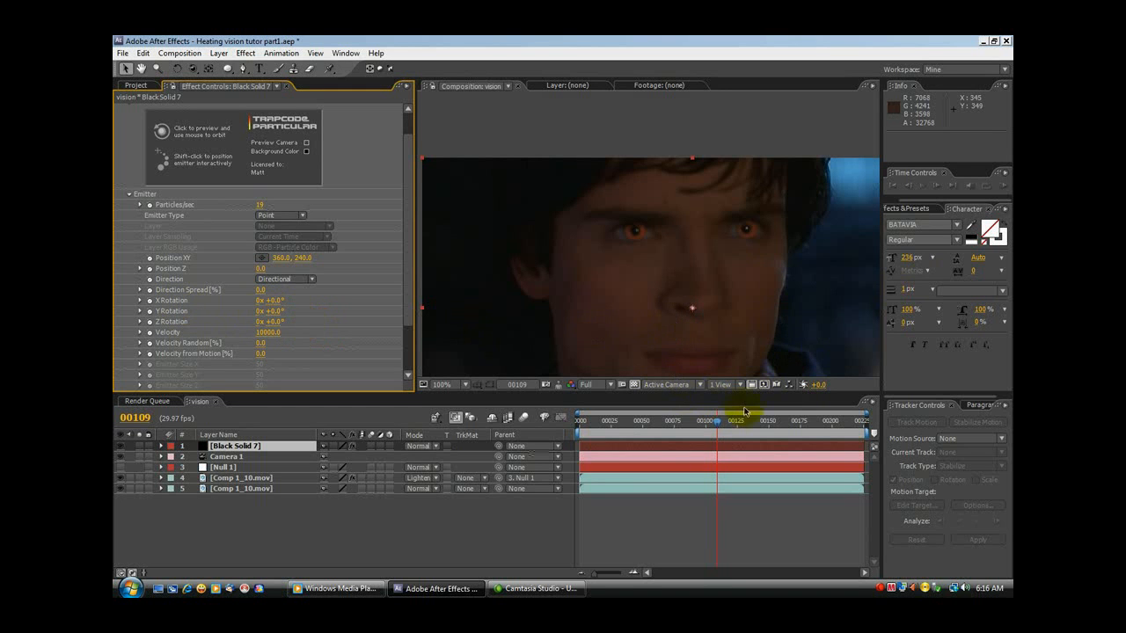
- Set the emitter's X Rotation to 180° and check the particles across several frames
{"action": "mouse_move", "coordinate": [720, 426]}
{"action": "left_mouse_down"}
{"action": "mouse_move", "coordinate": [747, 425]}
{"action": "mouse_move", "coordinate": [707, 426]}
{"action": "mouse_move", "coordinate": [729, 425]}
{"action": "left_mouse_up"}
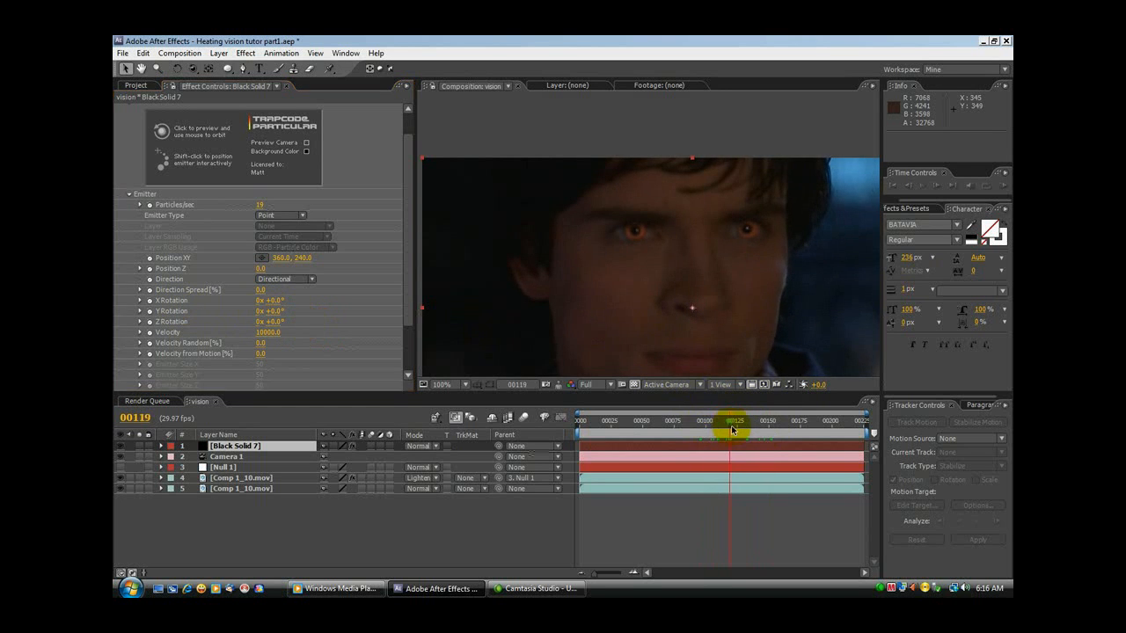
{"action": "left_click", "coordinate": [273, 300]}
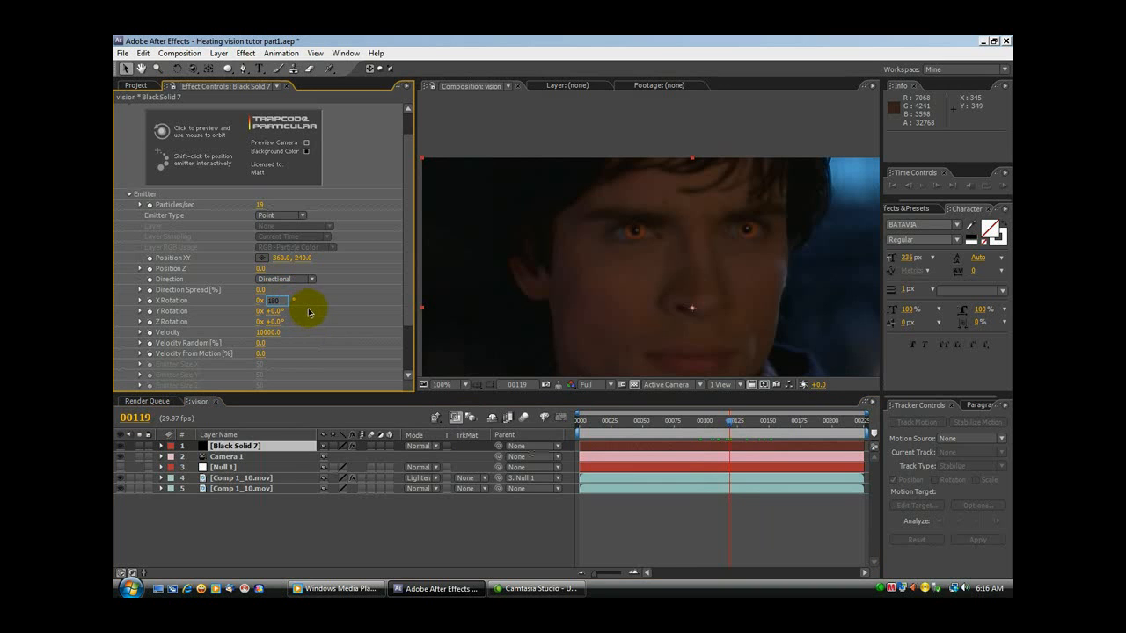
{"action": "key", "text": "Return"}
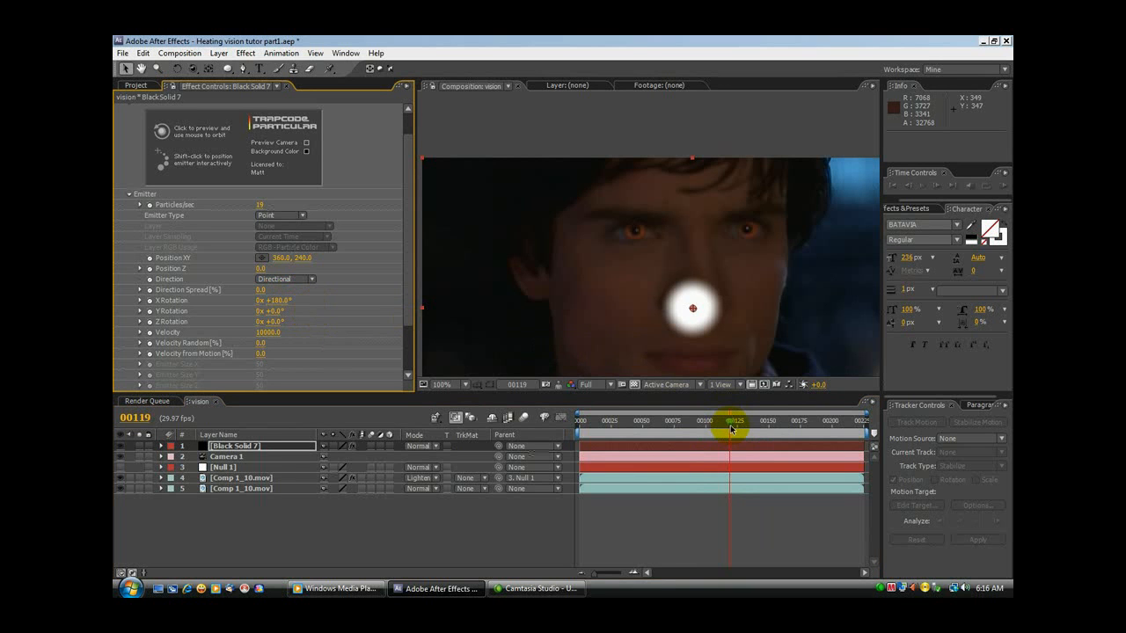
{"action": "mouse_move", "coordinate": [730, 429]}
{"action": "left_mouse_down"}
{"action": "mouse_move", "coordinate": [699, 428]}
{"action": "mouse_move", "coordinate": [738, 428]}
{"action": "left_mouse_up"}
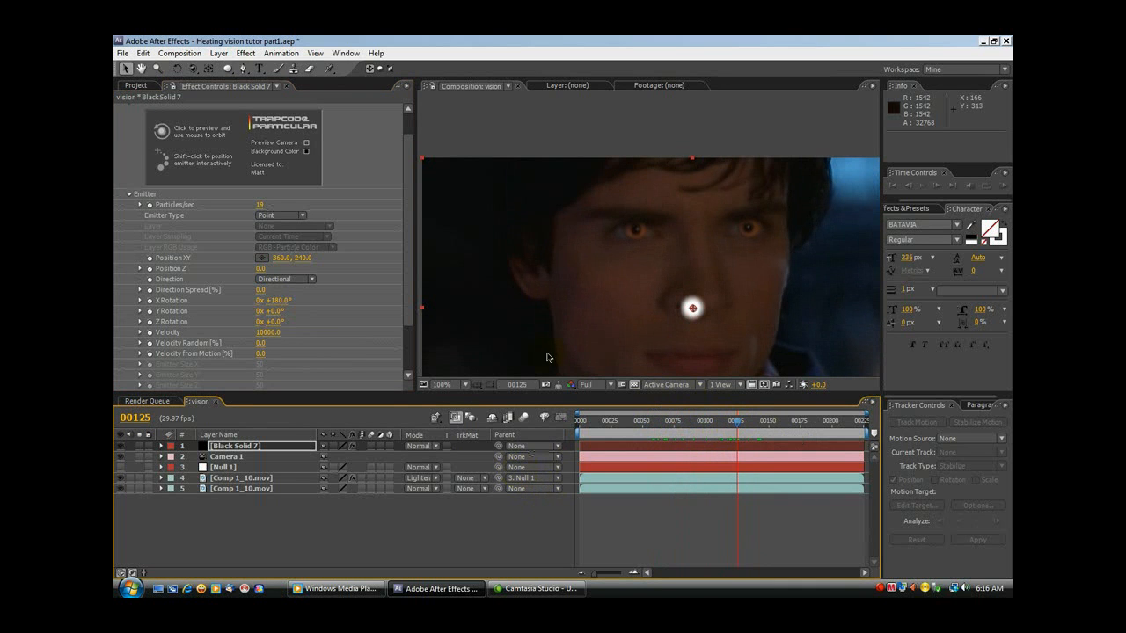
{"action": "scroll", "coordinate": [537, 267], "scroll_direction": "down", "scroll_amount": 1}
{"action": "mouse_move", "coordinate": [742, 423]}
{"action": "left_mouse_down"}
{"action": "mouse_move", "coordinate": [616, 423]}
{"action": "mouse_move", "coordinate": [739, 437]}
{"action": "left_mouse_up"}
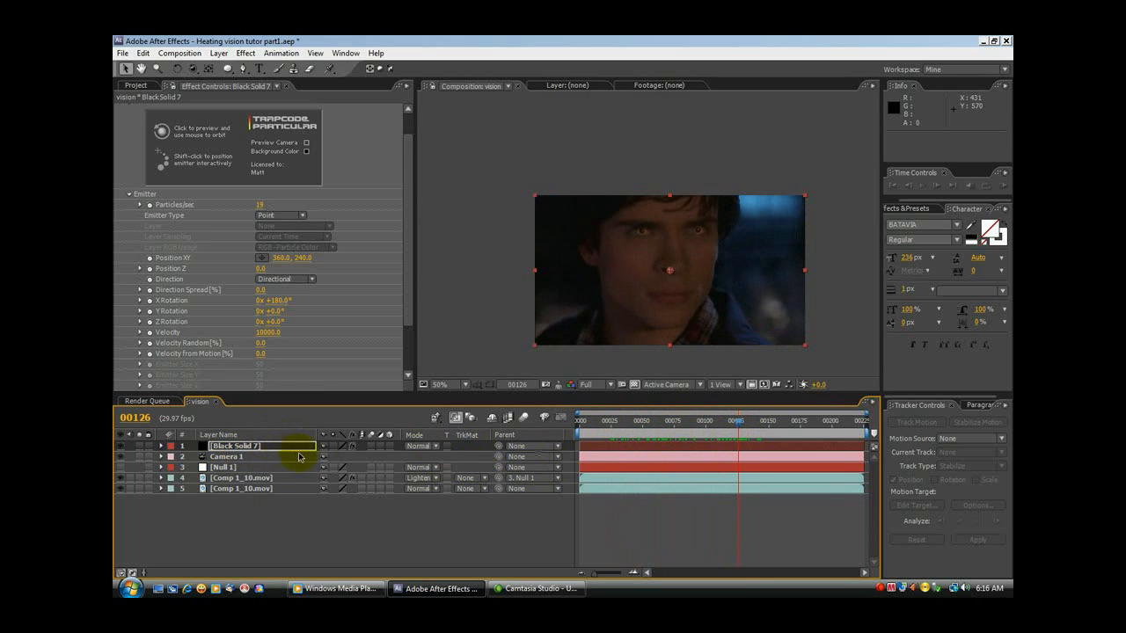
- Parent the black solid to Null 1 and check its motion around frame 86
{"action": "left_click", "coordinate": [539, 452]}
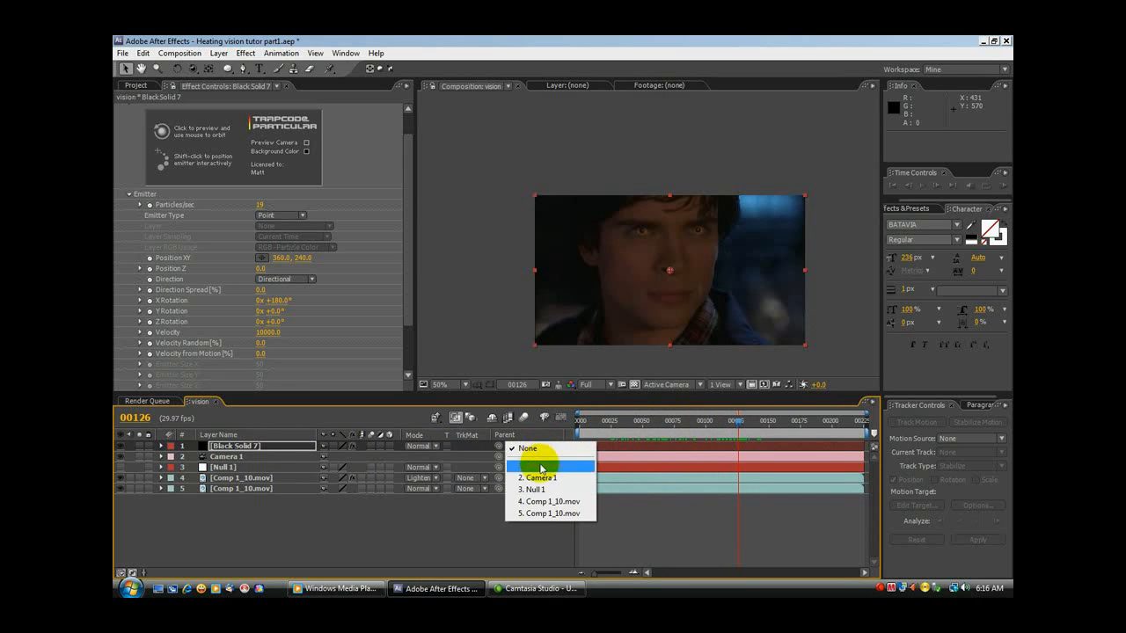
{"action": "left_click", "coordinate": [532, 484]}
{"action": "left_click_drag", "start_coordinate": [744, 420], "coordinate": [692, 390]}
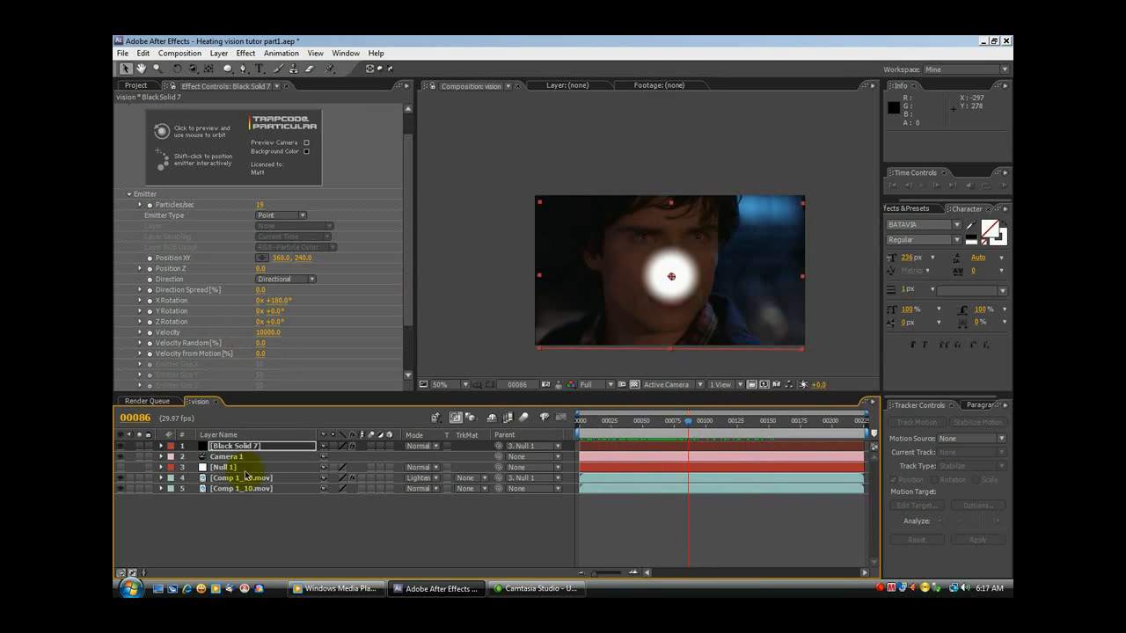
- Scale the black solid to 128% so it extends beyond the frame, checking its coverage along the timeline
{"action": "left_click", "coordinate": [160, 447]}
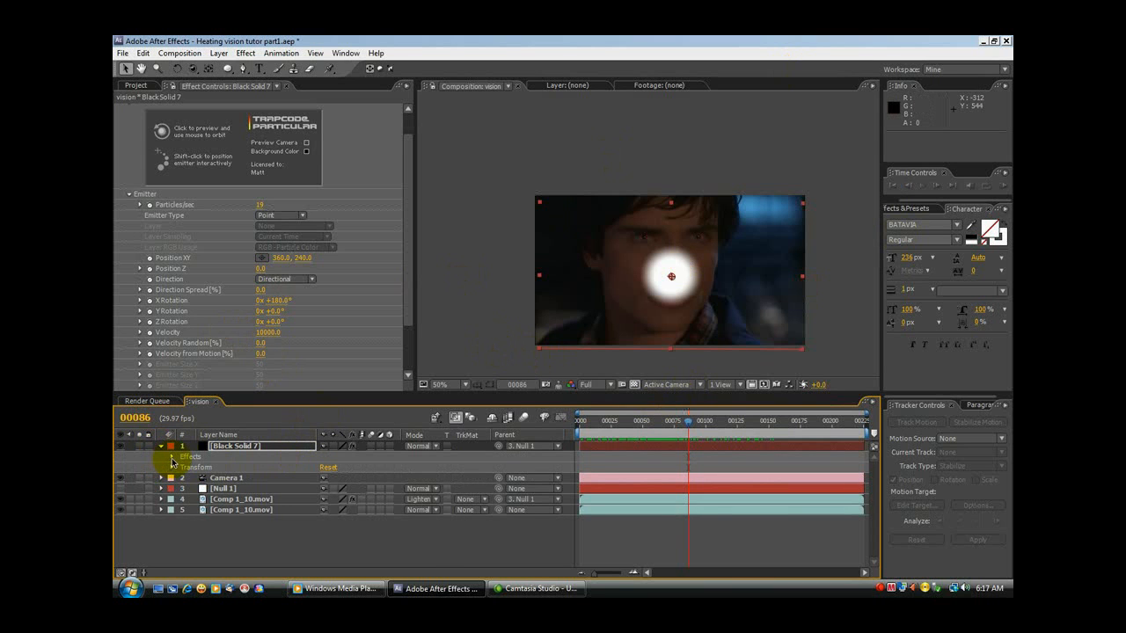
{"action": "left_click", "coordinate": [172, 468]}
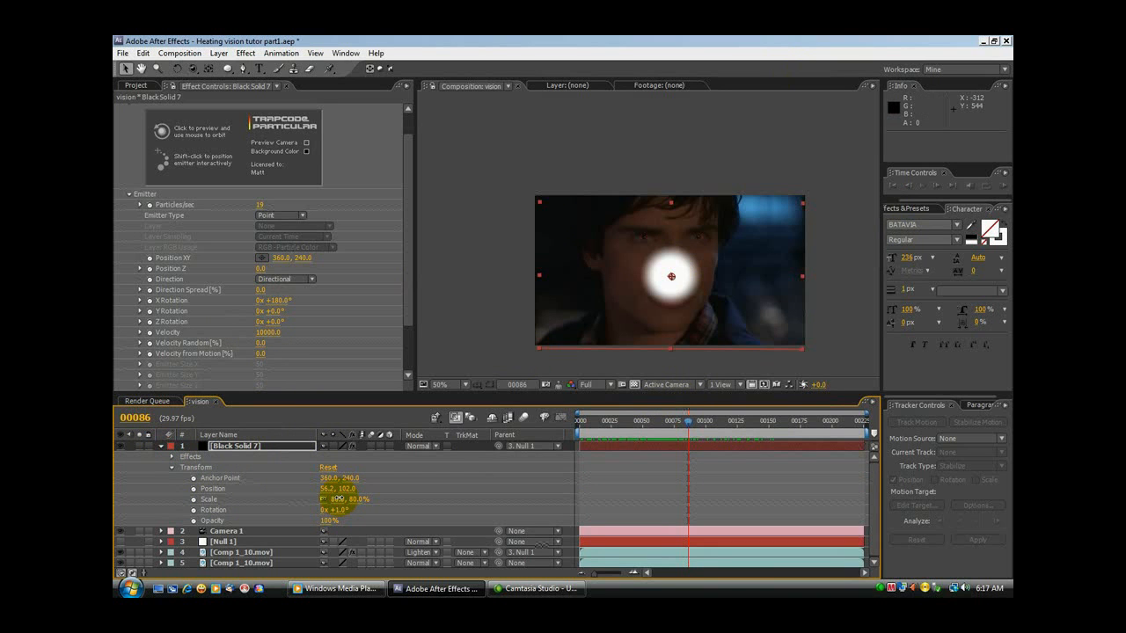
{"action": "left_click_drag", "start_coordinate": [337, 499], "coordinate": [384, 499]}
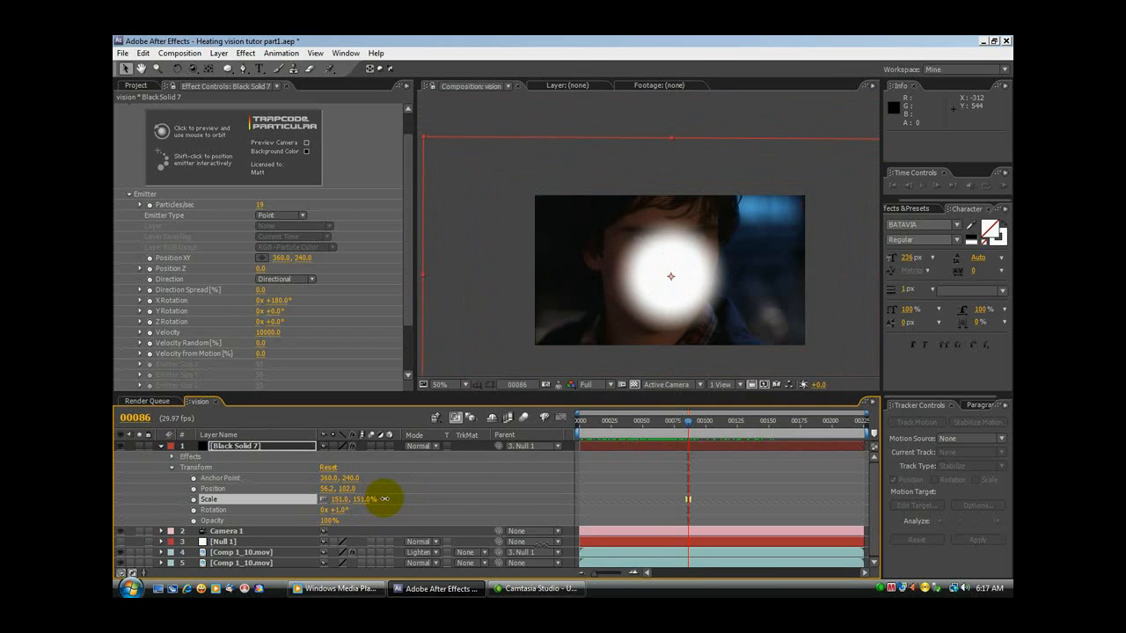
{"action": "left_click_drag", "start_coordinate": [690, 427], "coordinate": [565, 406]}
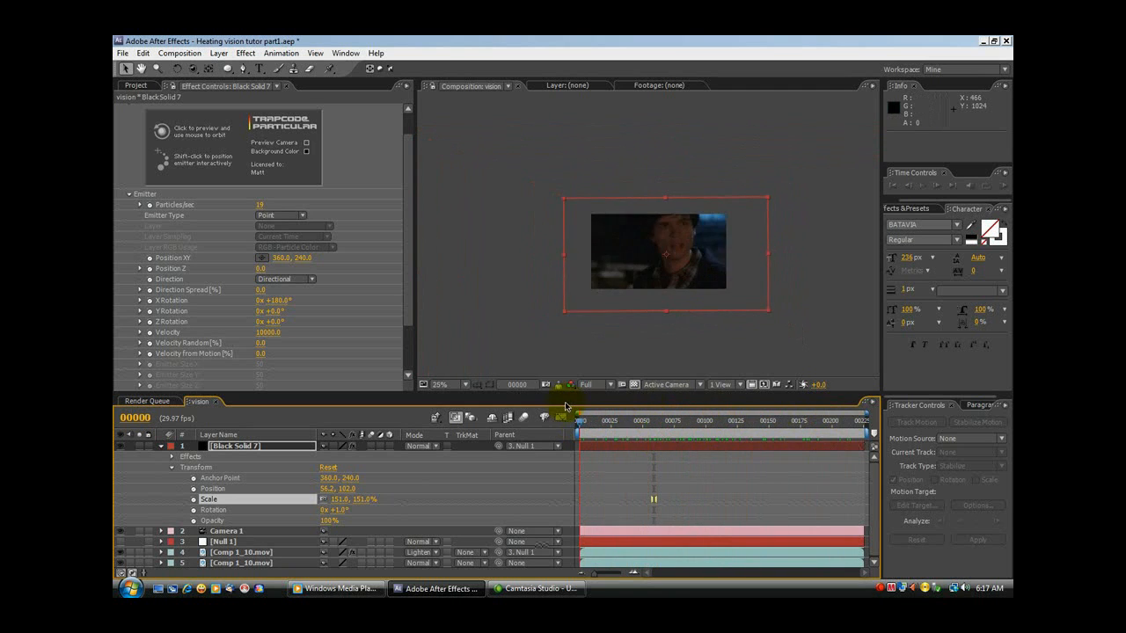
{"action": "left_click_drag", "start_coordinate": [646, 405], "coordinate": [711, 416]}
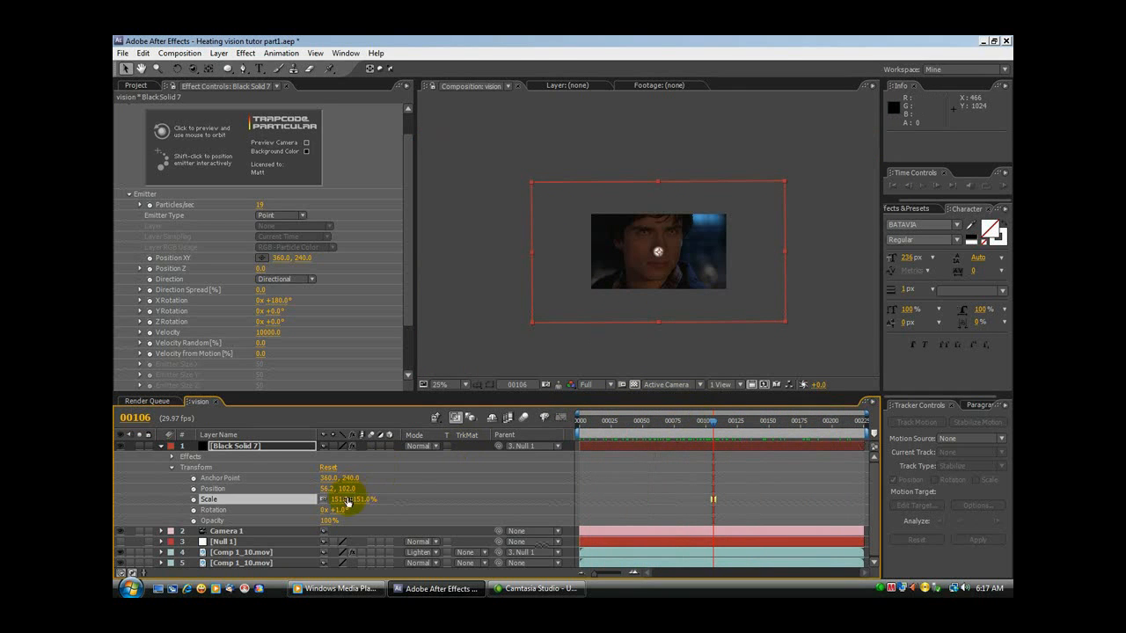
{"action": "left_click_drag", "start_coordinate": [361, 502], "coordinate": [351, 500]}
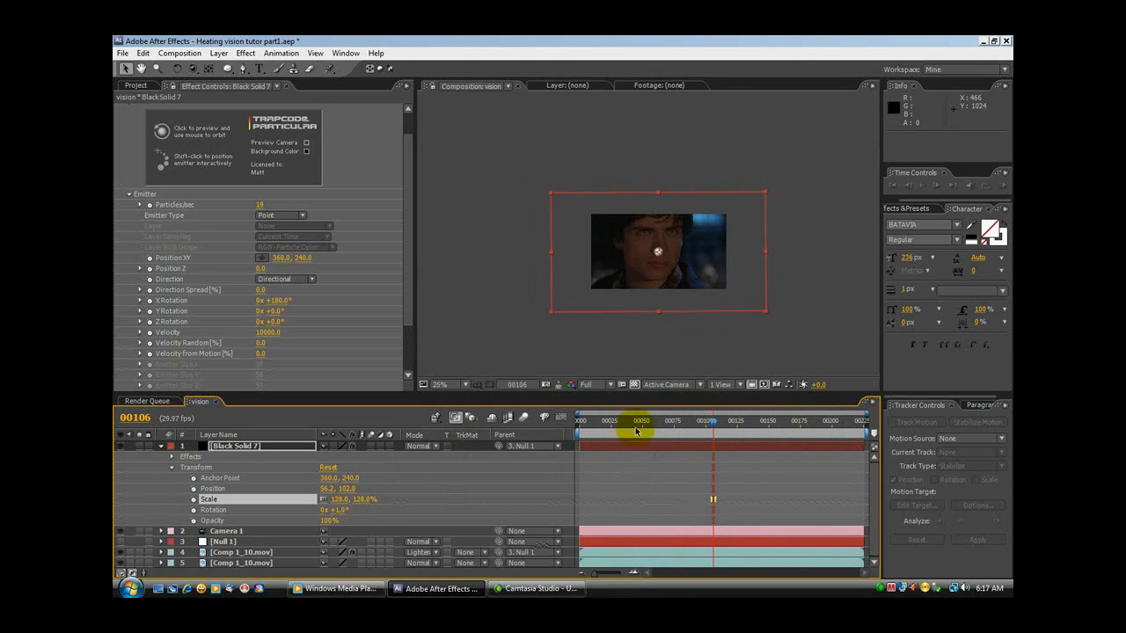
{"action": "left_click_drag", "start_coordinate": [715, 428], "coordinate": [633, 382]}
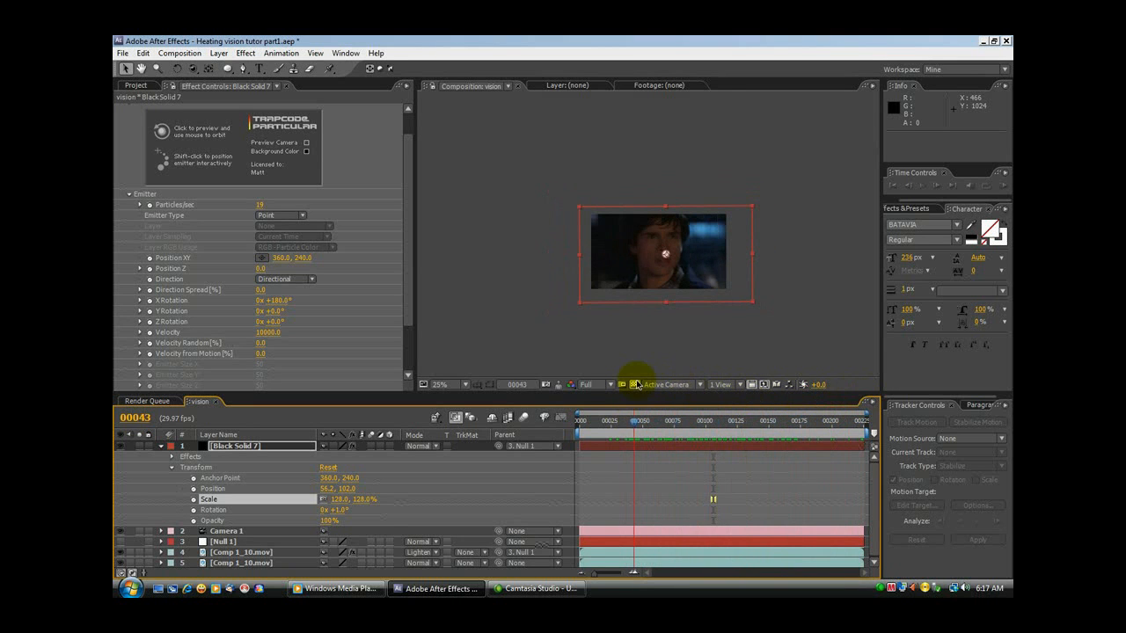
- Set the black solid's anchor point to 413, 314 to place the particles over one eye, and check the tracking at frame 56
{"action": "key", "text": "period"}
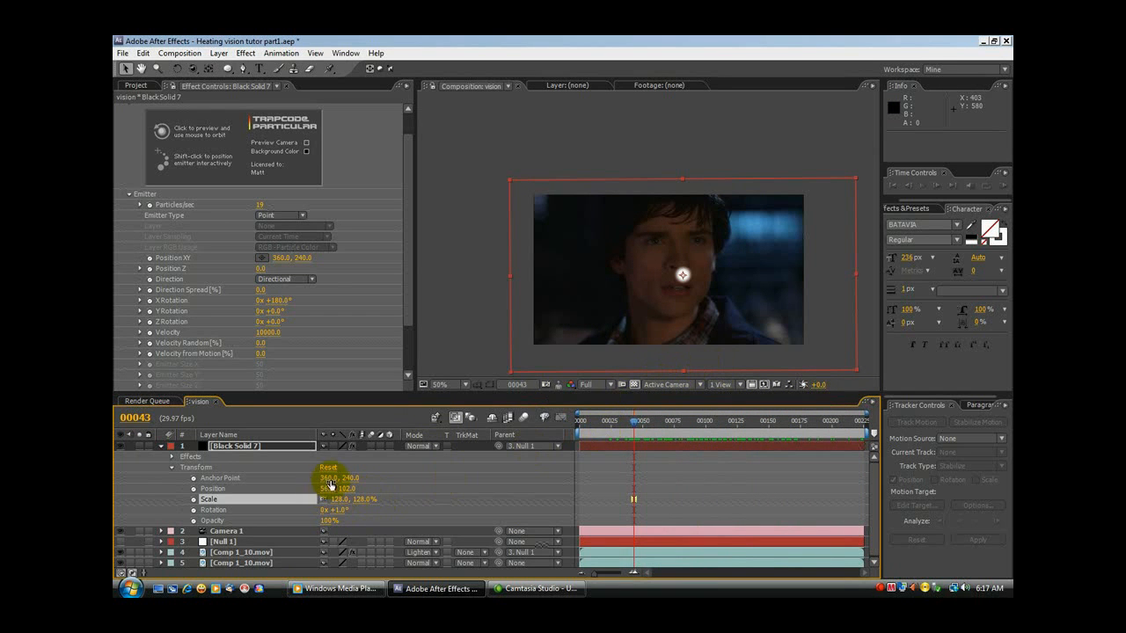
{"action": "left_click_drag", "start_coordinate": [326, 477], "coordinate": [405, 471]}
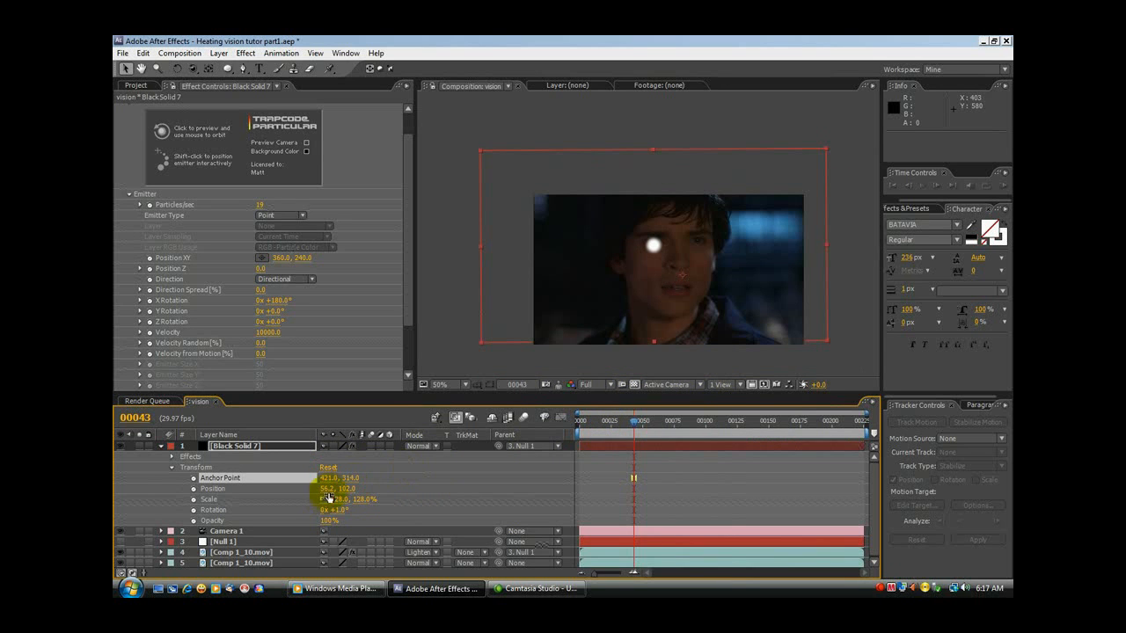
{"action": "left_click_drag", "start_coordinate": [326, 477], "coordinate": [324, 477]}
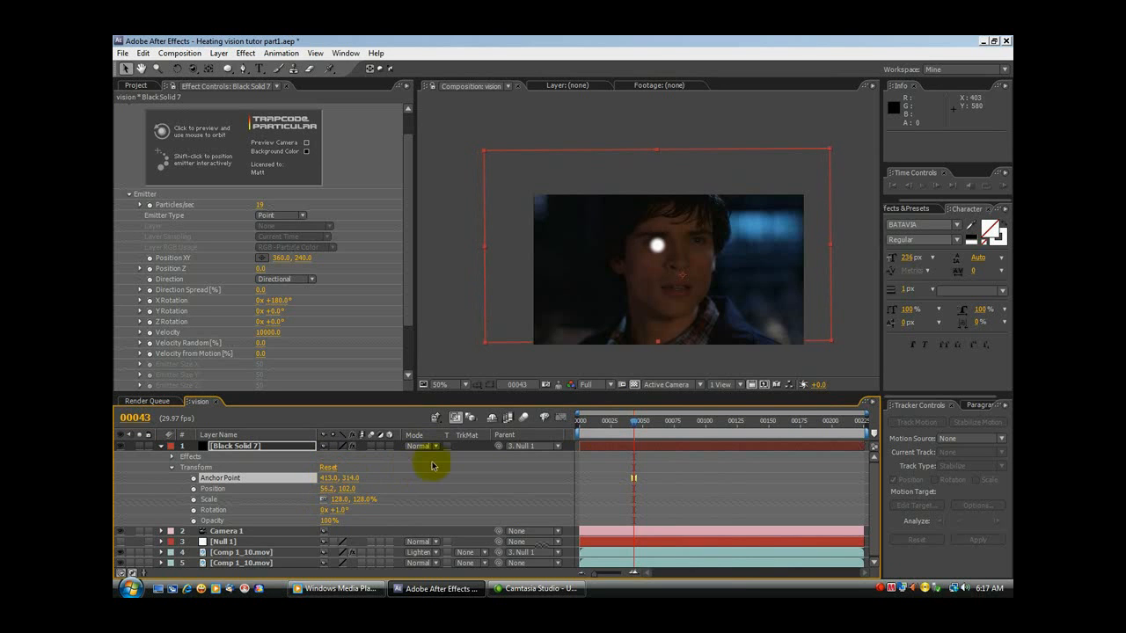
{"action": "key", "text": "comma"}
{"action": "key", "text": "period"}
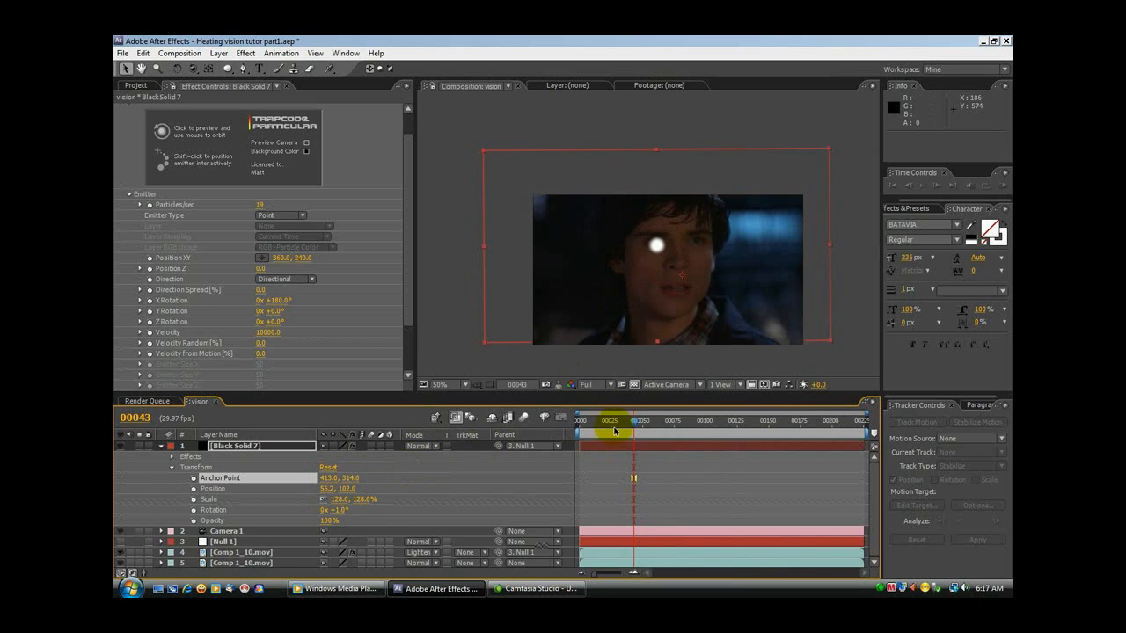
{"action": "mouse_move", "coordinate": [635, 426]}
{"action": "left_mouse_down"}
{"action": "mouse_move", "coordinate": [711, 419]}
{"action": "mouse_move", "coordinate": [588, 417]}
{"action": "mouse_move", "coordinate": [650, 411]}
{"action": "mouse_move", "coordinate": [635, 424]}
{"action": "mouse_move", "coordinate": [649, 424]}
{"action": "left_mouse_up"}
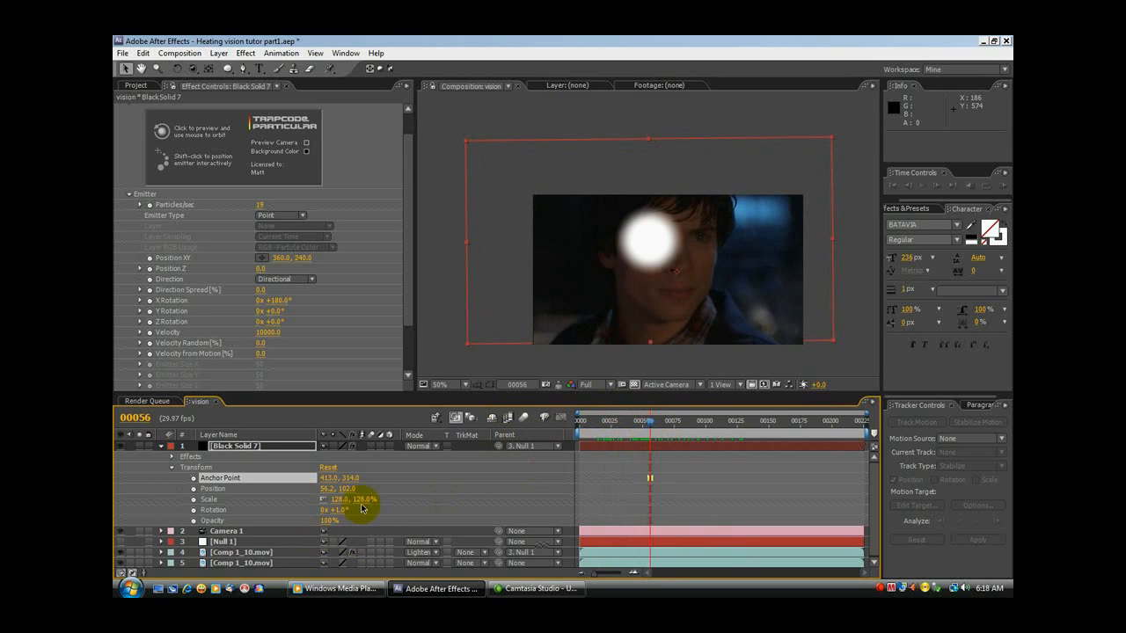
- Scale the black solid to 142% and set its anchor point to 403, 310 so the particle sits over the eye
{"action": "left_click_drag", "start_coordinate": [360, 504], "coordinate": [369, 499]}
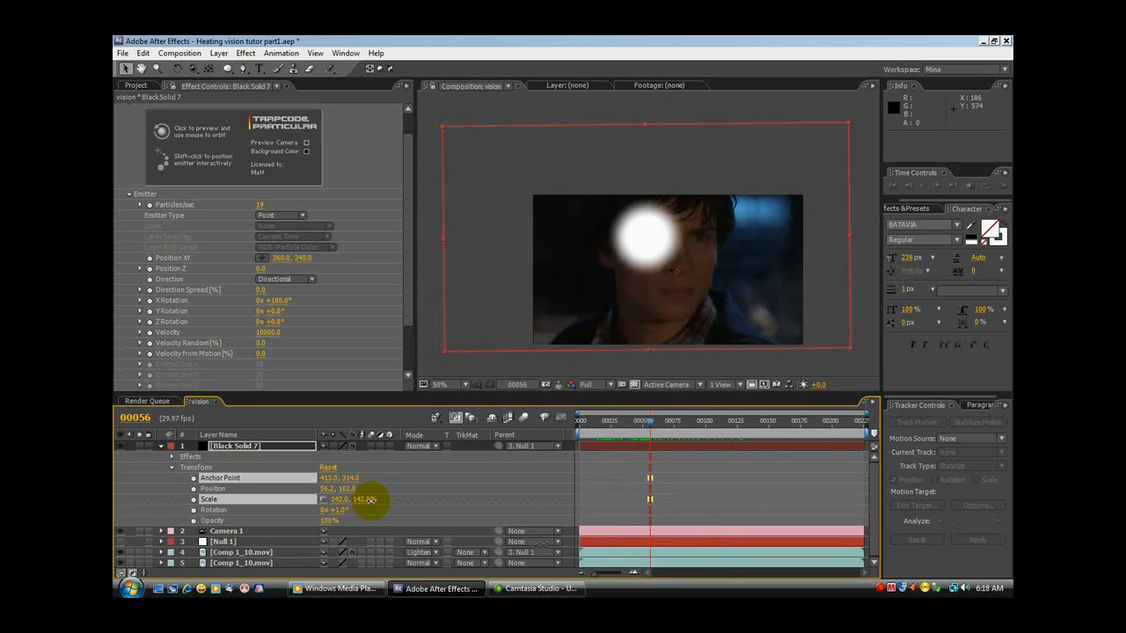
{"action": "mouse_move", "coordinate": [643, 422]}
{"action": "left_mouse_down"}
{"action": "mouse_move", "coordinate": [661, 423]}
{"action": "mouse_move", "coordinate": [645, 437]}
{"action": "left_mouse_up"}
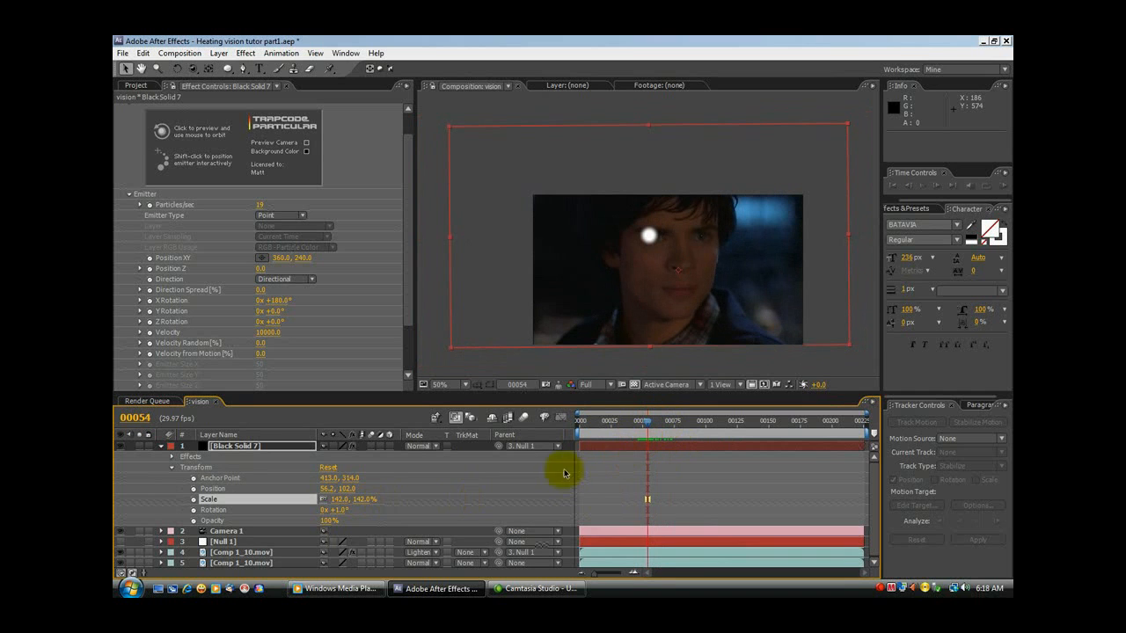
{"action": "left_click_drag", "start_coordinate": [349, 478], "coordinate": [344, 482]}
{"action": "left_click_drag", "start_coordinate": [327, 477], "coordinate": [322, 478]}
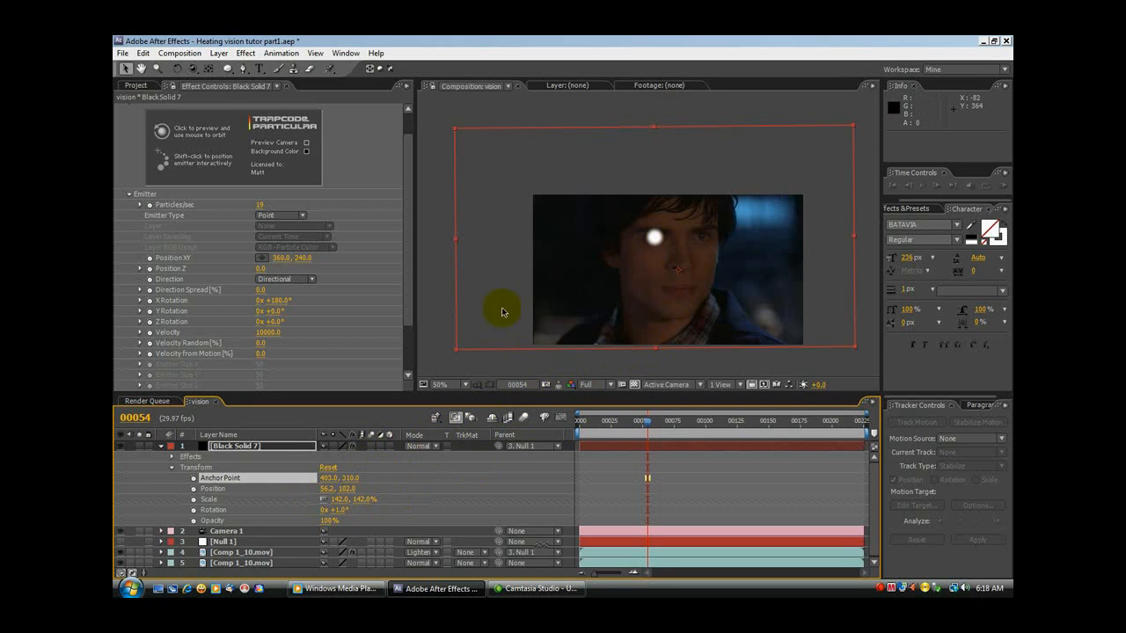
- Set Particles/sec to 1 and, at frame 120, the black solid's anchor point Y value to 311
{"action": "left_click_drag", "start_coordinate": [649, 423], "coordinate": [691, 413]}
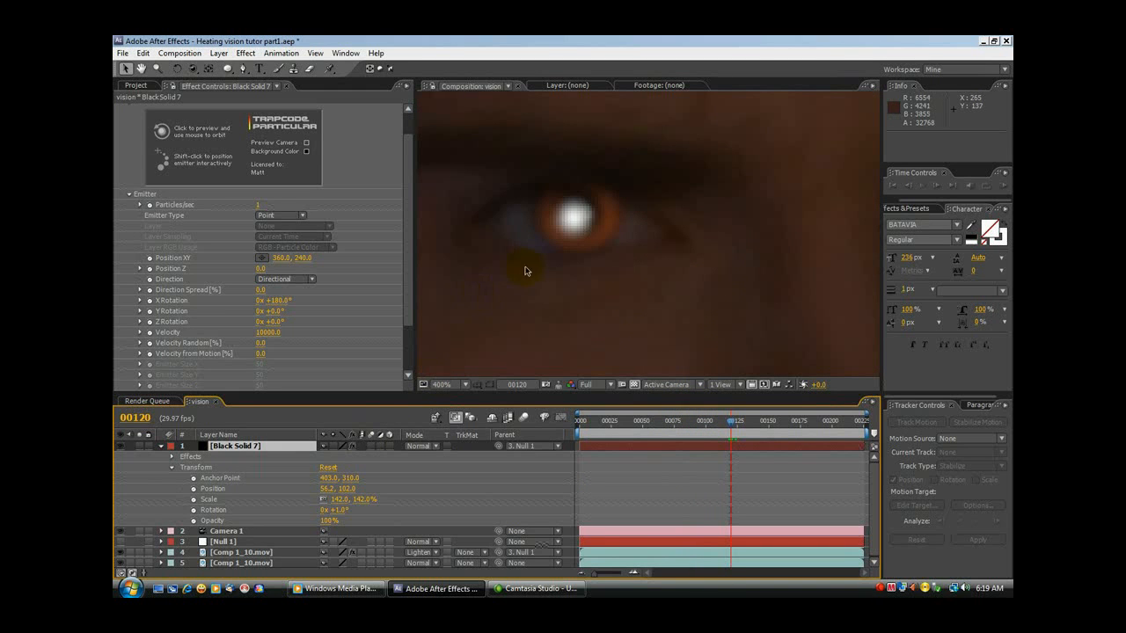
{"action": "left_click", "coordinate": [350, 477]}
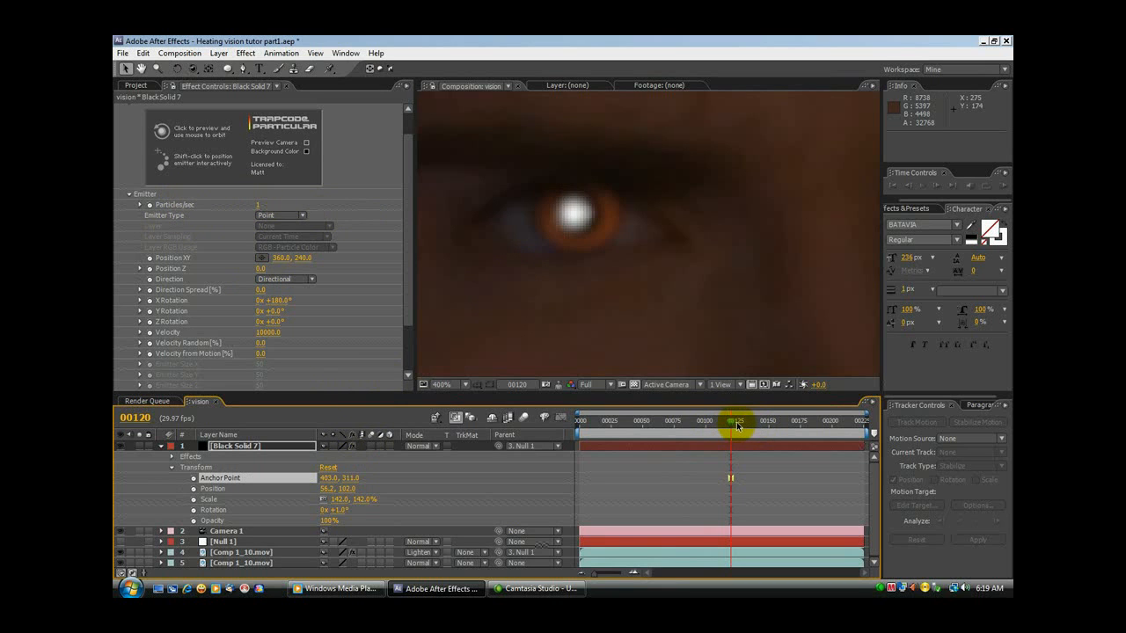
- Try scaling the black solid to 141%, and undo the scale change
{"action": "left_click_drag", "start_coordinate": [271, 298], "coordinate": [300, 298]}
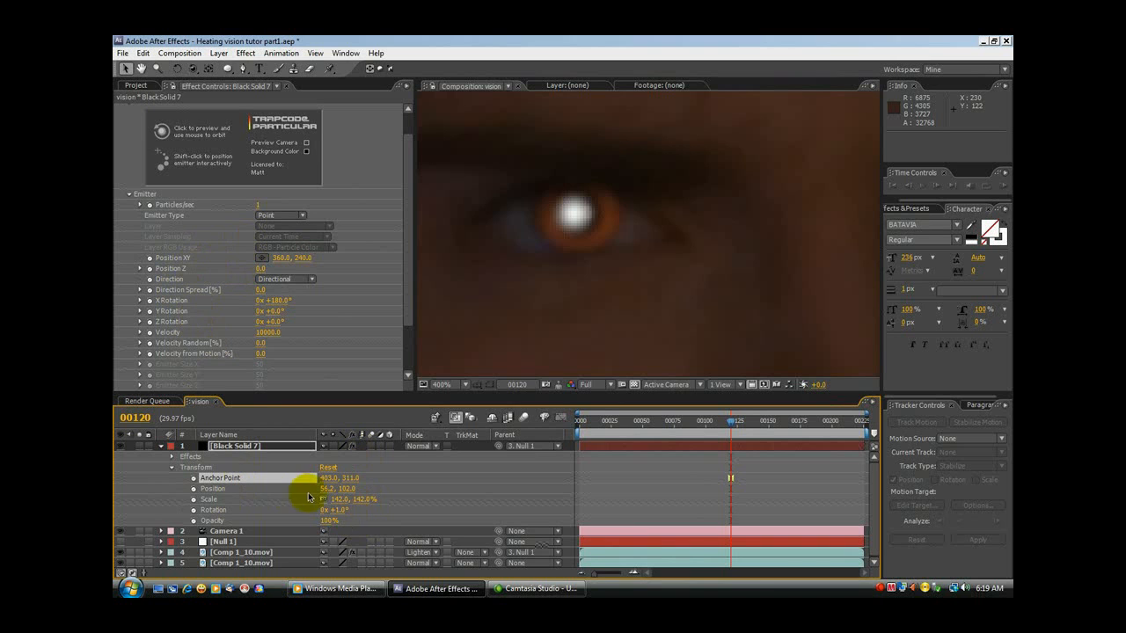
{"action": "left_click_drag", "start_coordinate": [363, 499], "coordinate": [368, 501]}
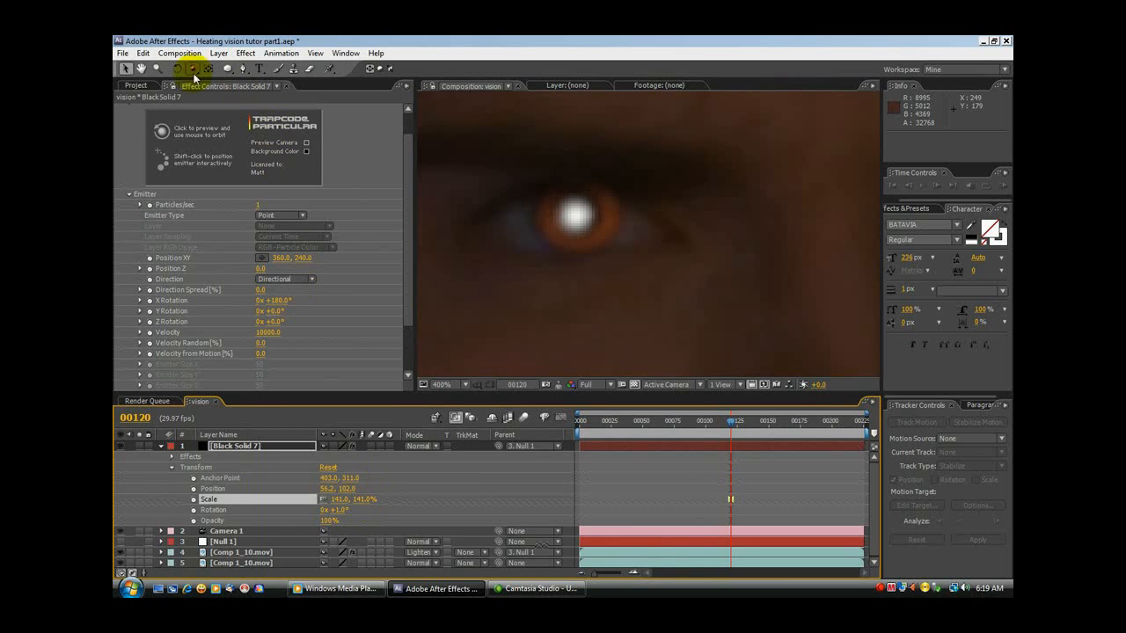
{"action": "left_click", "coordinate": [143, 52]}
{"action": "left_click", "coordinate": [147, 68]}
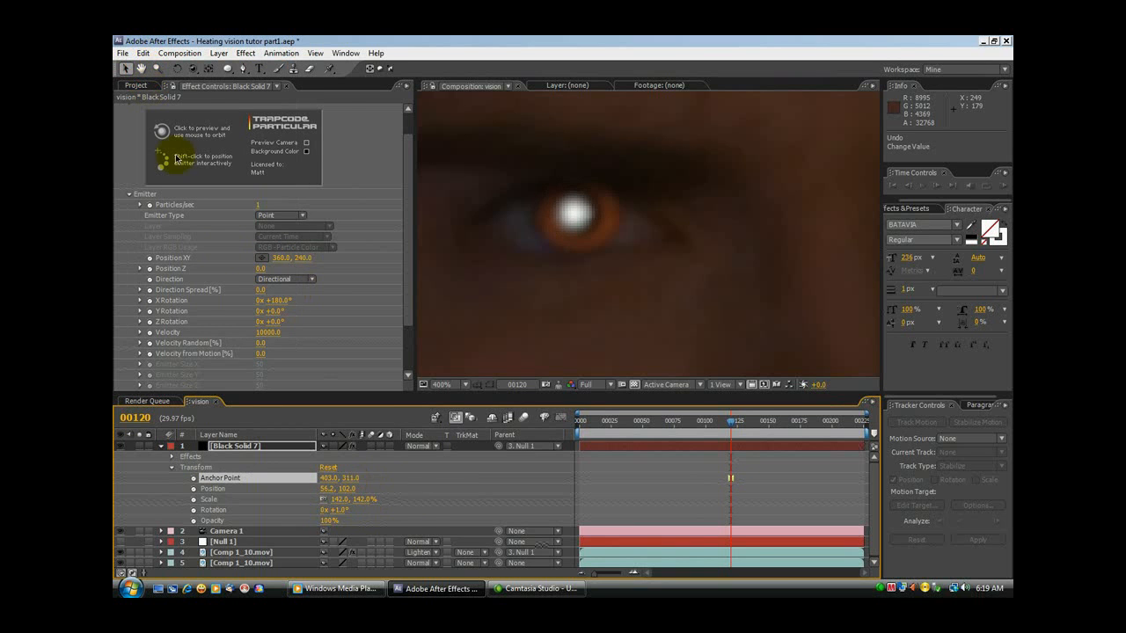
- Set the black solid's anchor point to 402, 311 to center the particle on the pupil
{"action": "left_click_drag", "start_coordinate": [352, 477], "coordinate": [352, 478]}
{"action": "left_click", "coordinate": [326, 466]}
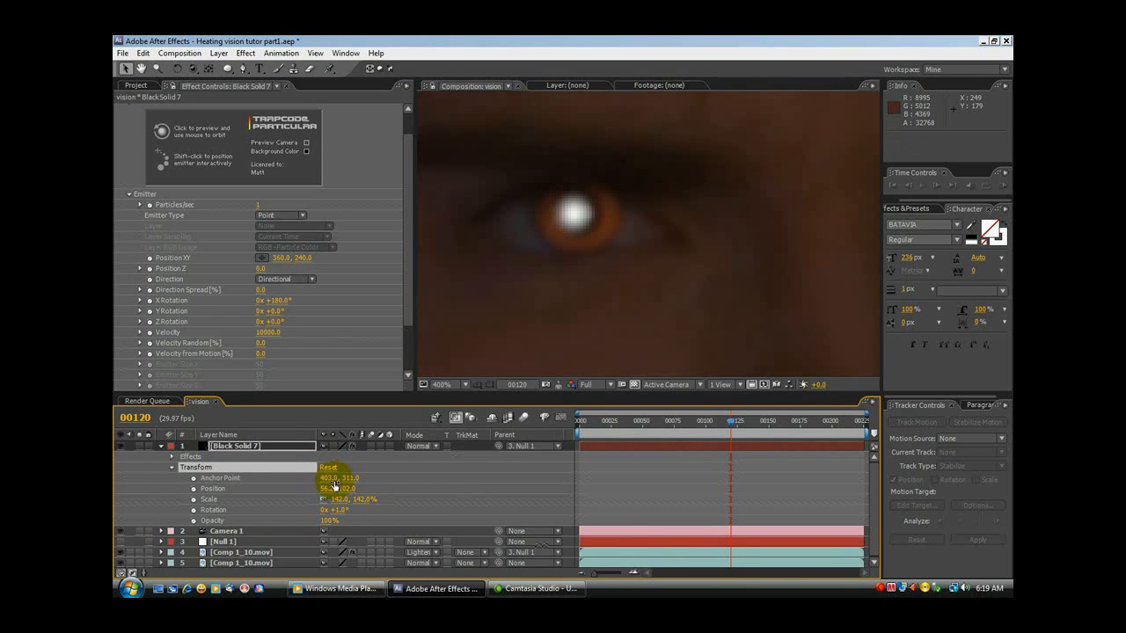
{"action": "left_click_drag", "start_coordinate": [327, 475], "coordinate": [327, 479]}
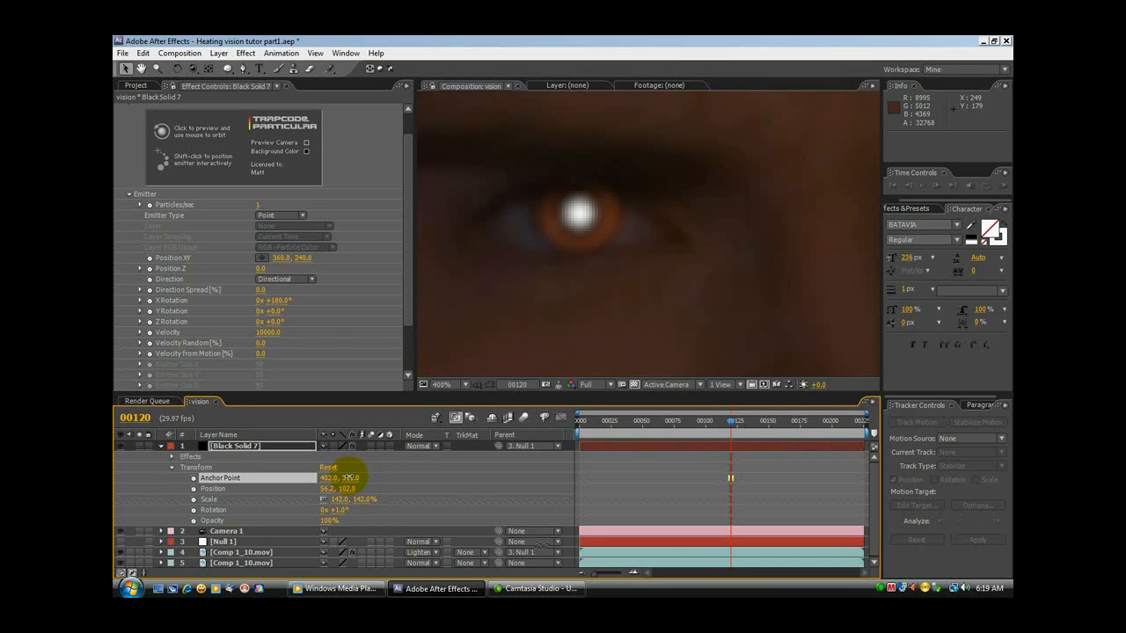
{"action": "left_click_drag", "start_coordinate": [349, 478], "coordinate": [350, 477]}
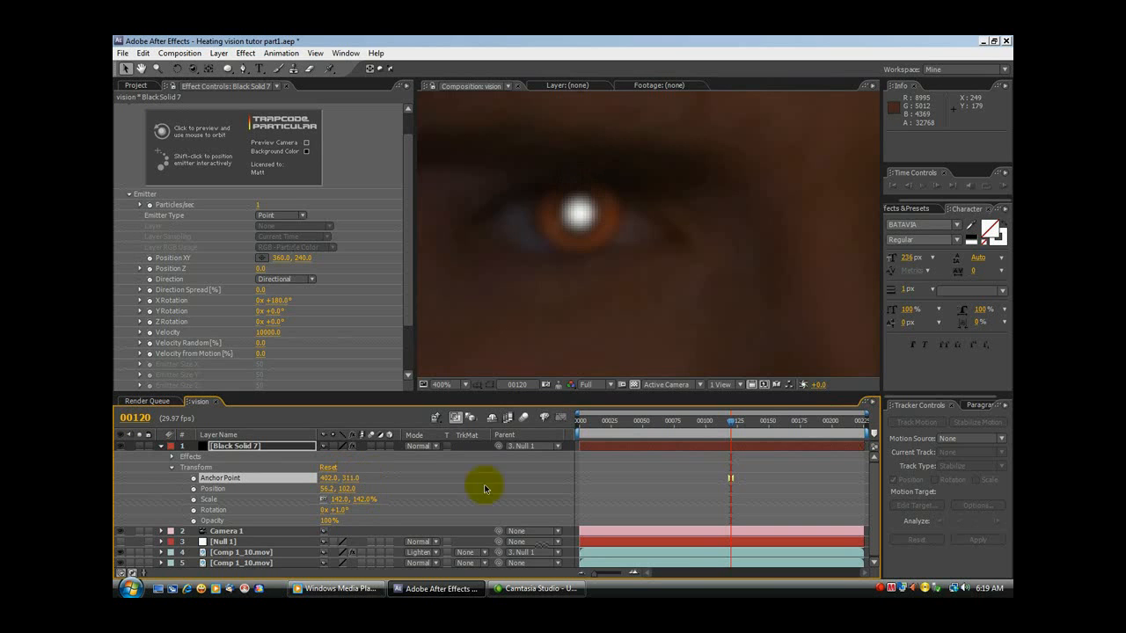
- At frame 92, raise the emitter's Particles/sec to 248 and check the particles in the whole frame
{"action": "mouse_move", "coordinate": [730, 425]}
{"action": "left_mouse_down"}
{"action": "mouse_move", "coordinate": [754, 425]}
{"action": "mouse_move", "coordinate": [691, 425]}
{"action": "mouse_move", "coordinate": [830, 422]}
{"action": "mouse_move", "coordinate": [671, 420]}
{"action": "mouse_move", "coordinate": [696, 418]}
{"action": "left_mouse_up"}
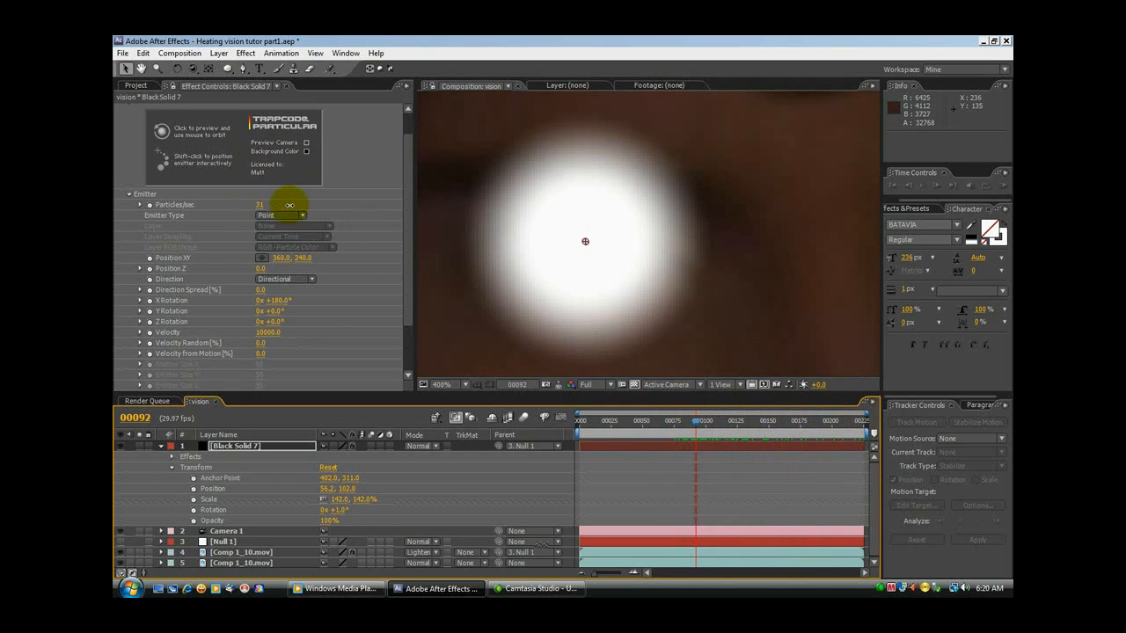
{"action": "left_click_drag", "start_coordinate": [259, 205], "coordinate": [384, 206]}
{"action": "scroll", "coordinate": [596, 236], "scroll_direction": "down", "scroll_amount": 4}
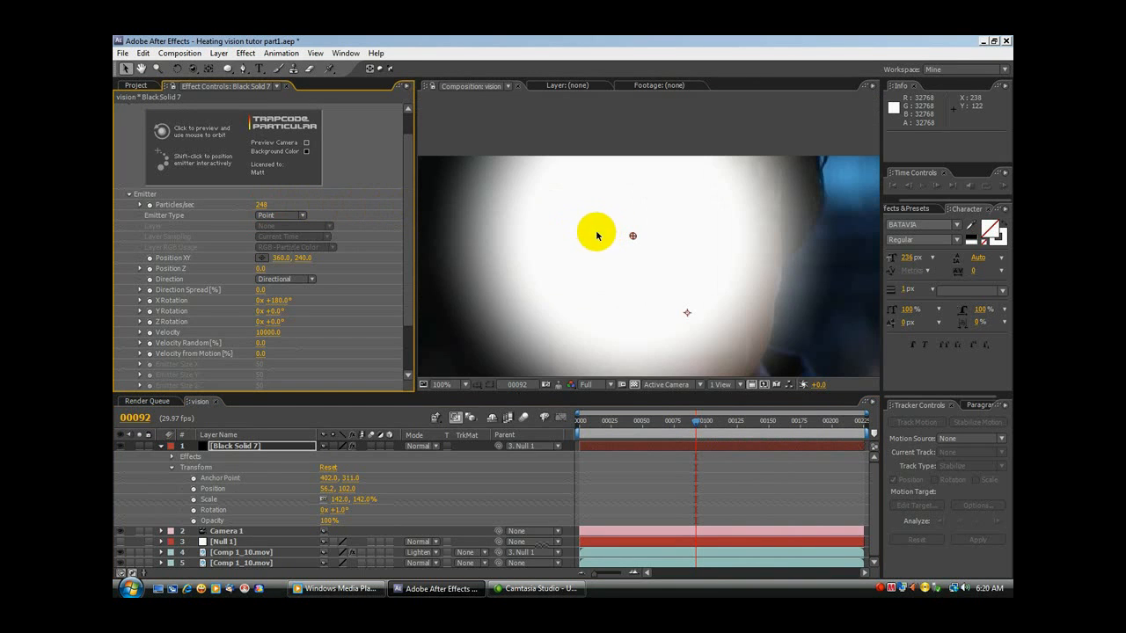
{"action": "scroll", "coordinate": [596, 236], "scroll_direction": "down", "scroll_amount": 2}
{"action": "left_click_drag", "start_coordinate": [693, 420], "coordinate": [694, 392]}
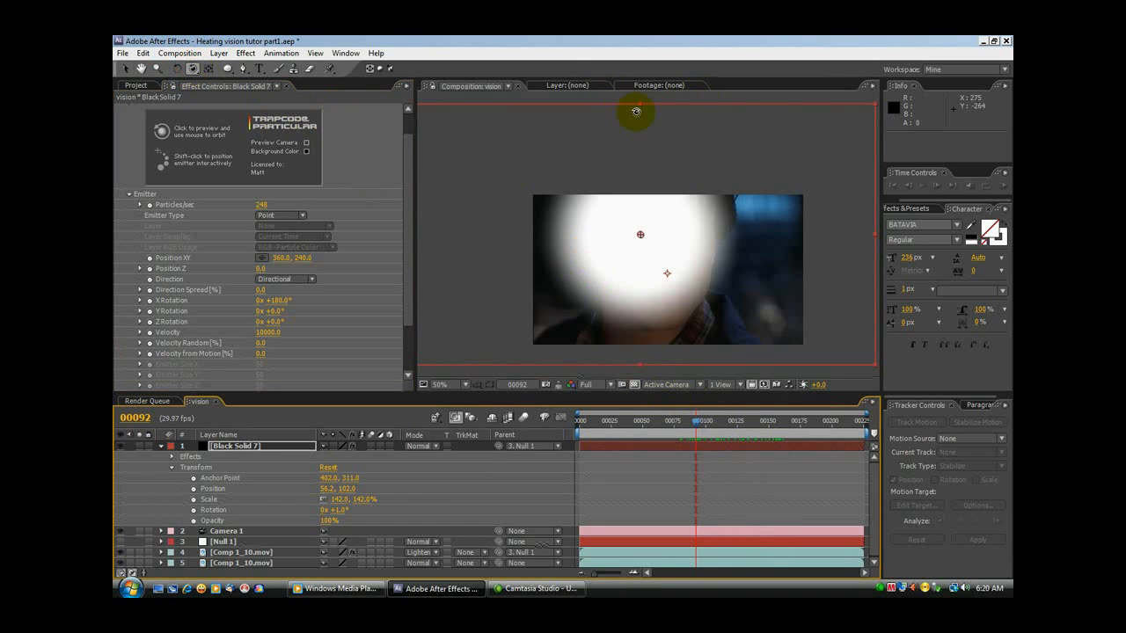
- Orbit Camera 1 to position 319.4, 188.7, -837.0 so the beam runs diagonally across the face, and set Particles/sec to 553
{"action": "left_click", "coordinate": [603, 246]}
{"action": "mouse_move", "coordinate": [604, 246]}
{"action": "left_mouse_down"}
{"action": "mouse_move", "coordinate": [618, 262]}
{"action": "mouse_move", "coordinate": [635, 252]}
{"action": "mouse_move", "coordinate": [620, 240]}
{"action": "mouse_move", "coordinate": [577, 253]}
{"action": "mouse_move", "coordinate": [585, 280]}
{"action": "mouse_move", "coordinate": [595, 247]}
{"action": "mouse_move", "coordinate": [606, 250]}
{"action": "mouse_move", "coordinate": [592, 259]}
{"action": "mouse_move", "coordinate": [613, 249]}
{"action": "mouse_move", "coordinate": [605, 236]}
{"action": "mouse_move", "coordinate": [635, 251]}
{"action": "mouse_move", "coordinate": [618, 259]}
{"action": "mouse_move", "coordinate": [606, 244]}
{"action": "left_mouse_up"}
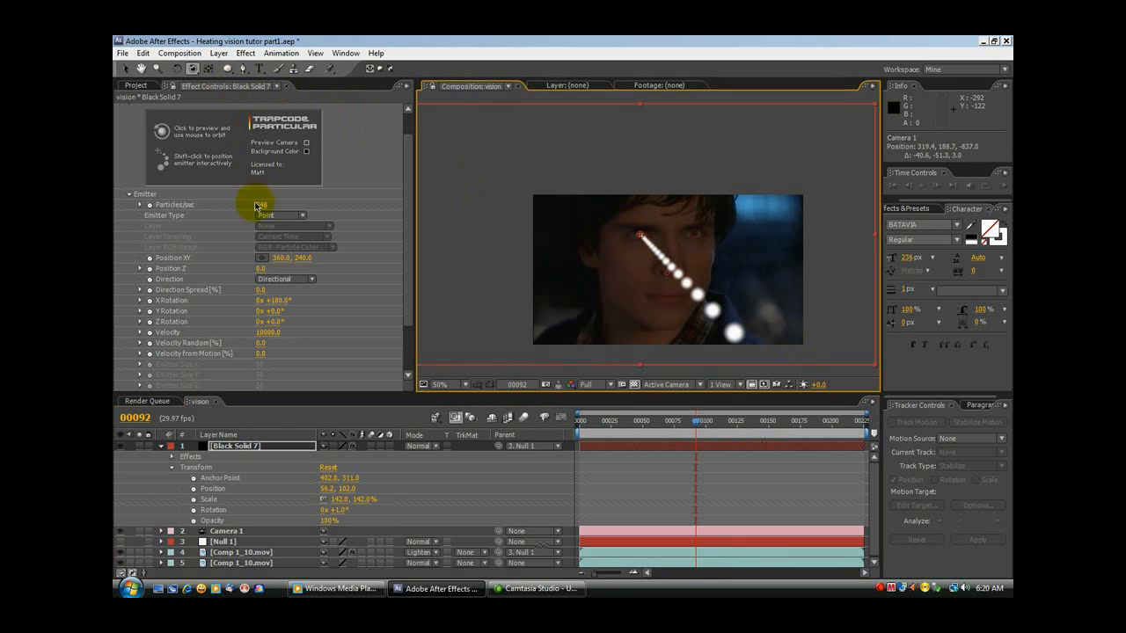
{"action": "left_click_drag", "start_coordinate": [256, 205], "coordinate": [451, 210]}
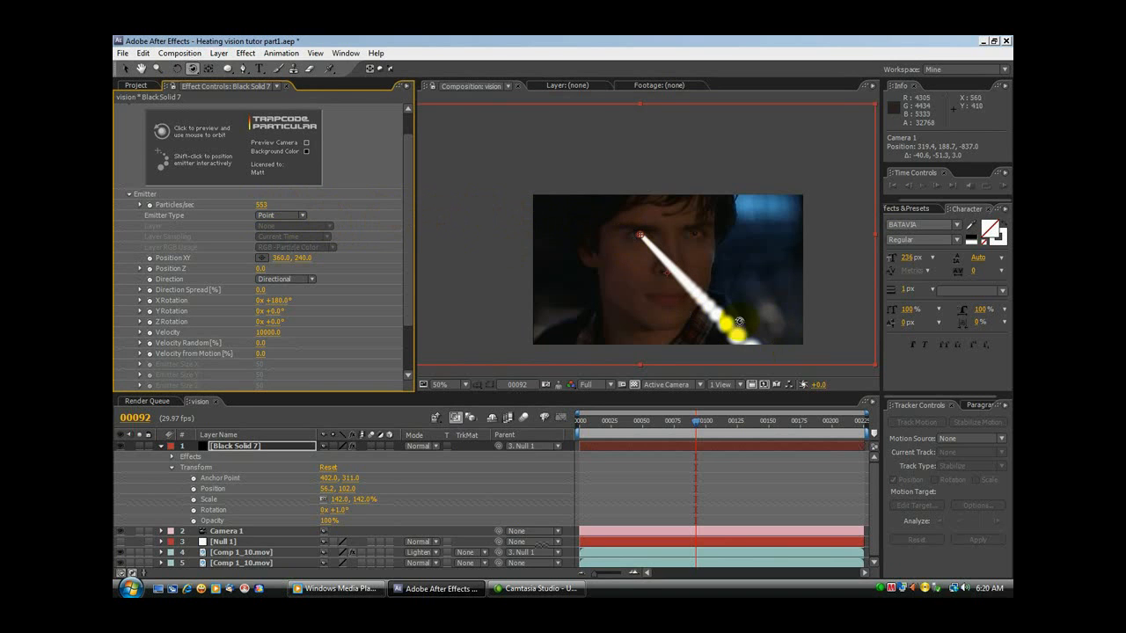
- Examine the beam up close from the eye outward for gaps between the particles
{"action": "key", "text": "comma"}
{"action": "key", "text": "period"}
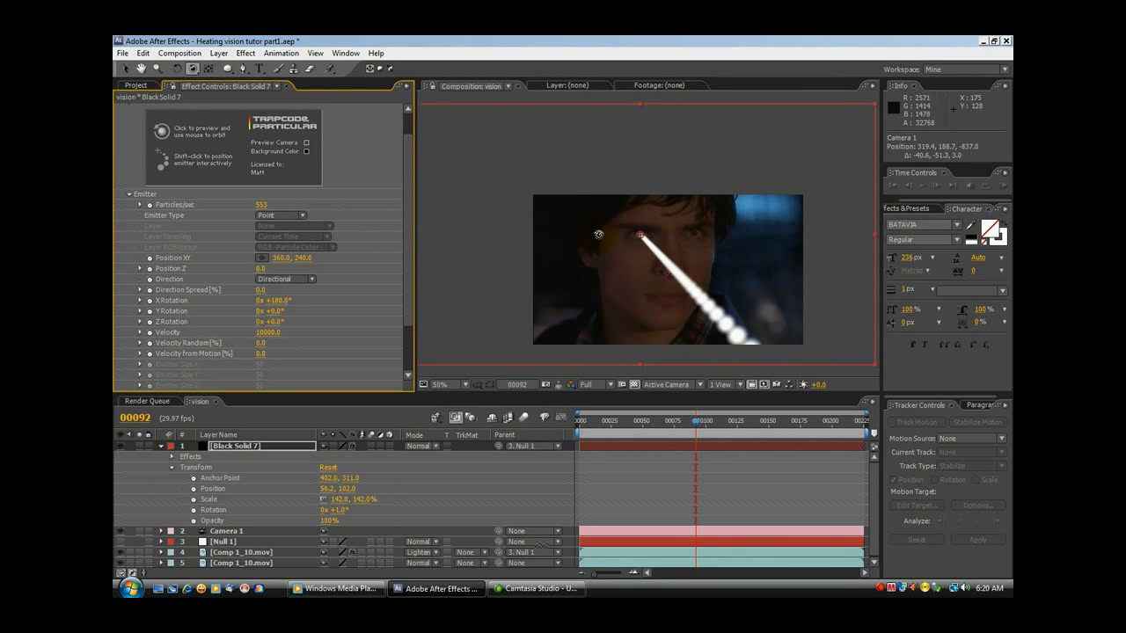
{"action": "key", "text": "period"}
{"action": "left_click", "coordinate": [140, 69]}
{"action": "left_click_drag", "start_coordinate": [681, 298], "coordinate": [583, 214]}
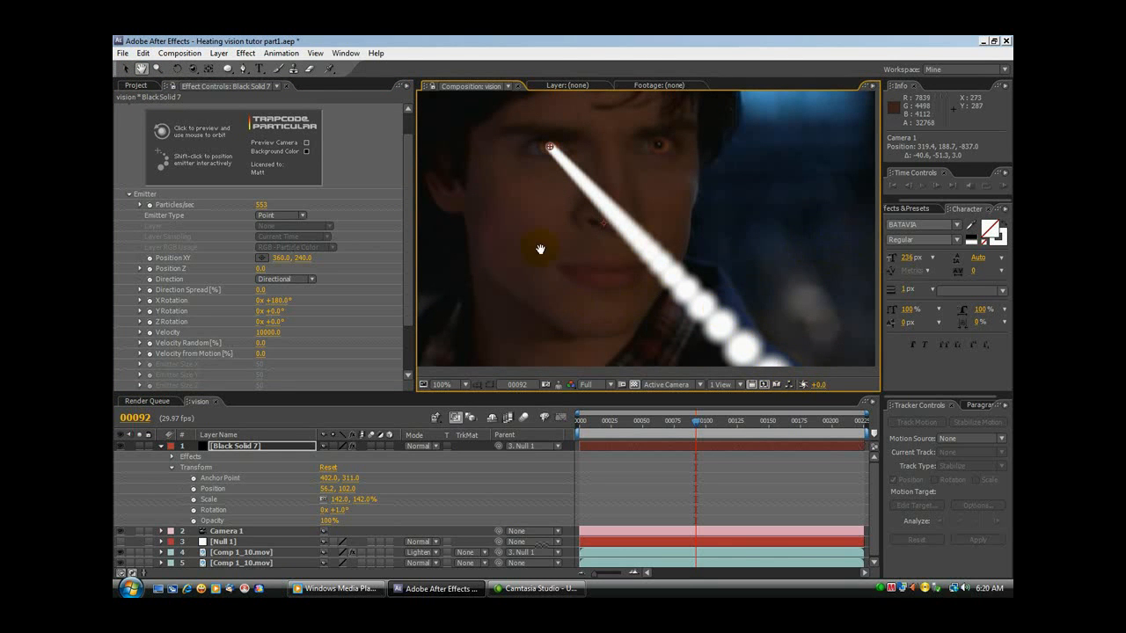
{"action": "mouse_move", "coordinate": [661, 232]}
{"action": "left_mouse_down"}
{"action": "mouse_move", "coordinate": [596, 226]}
{"action": "mouse_move", "coordinate": [657, 237]}
{"action": "left_mouse_up"}
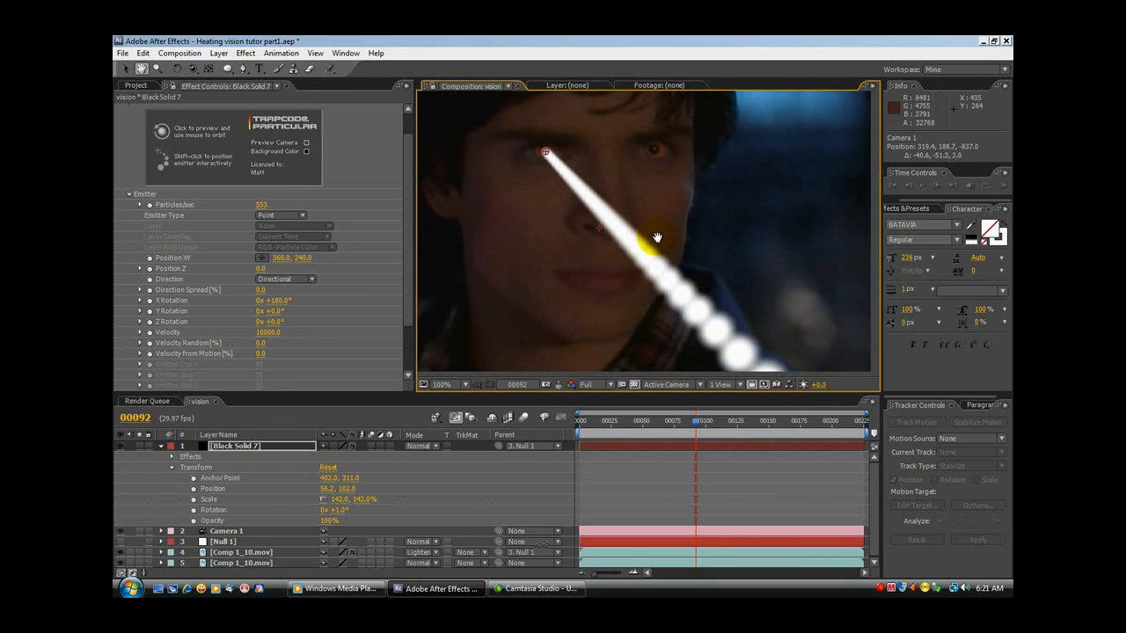
{"action": "mouse_move", "coordinate": [815, 344]}
{"action": "left_mouse_down"}
{"action": "mouse_move", "coordinate": [789, 329]}
{"action": "mouse_move", "coordinate": [798, 335]}
{"action": "left_mouse_up"}
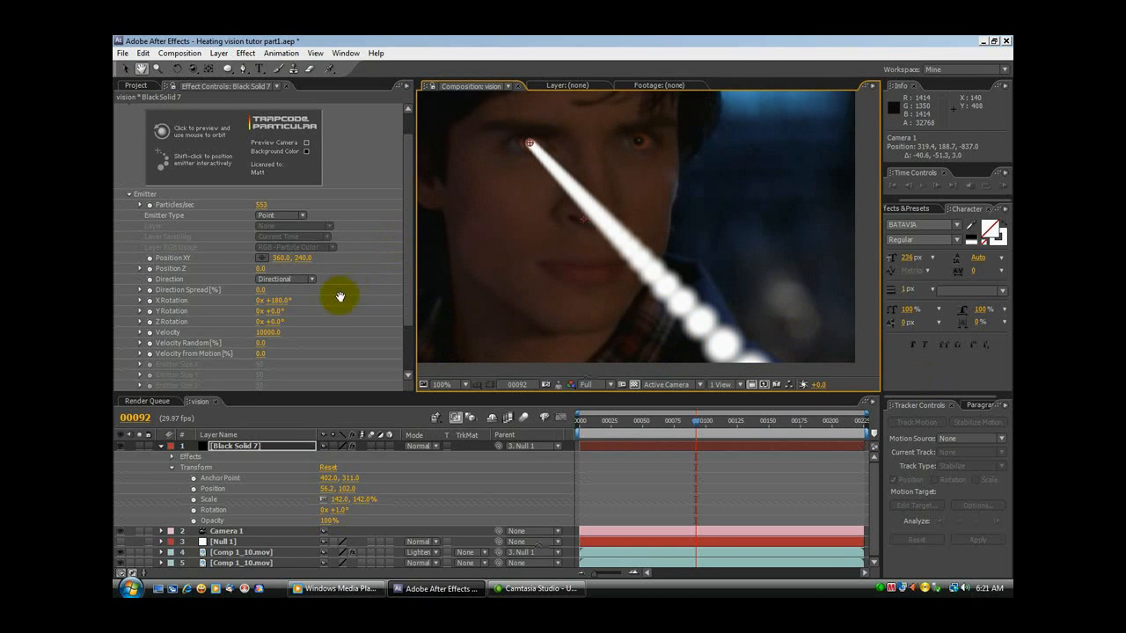
{"action": "key", "text": "v"}
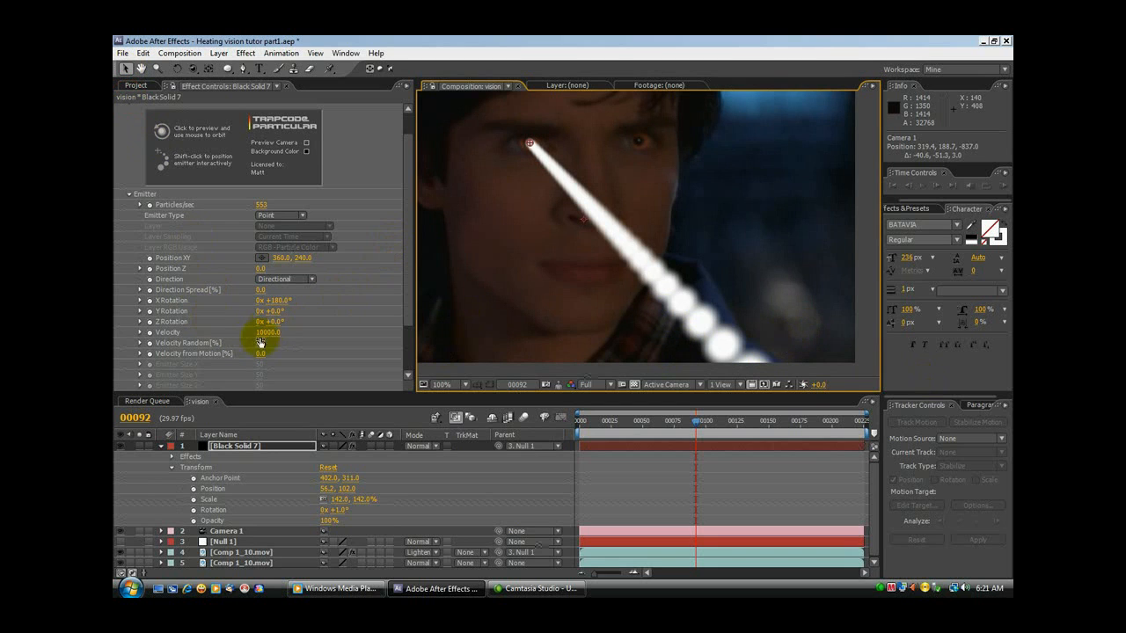
- Set the emitter's Velocity to 15000 and raise Particles/sec to 1698 to form a solid beam
{"action": "left_click", "coordinate": [264, 332]}
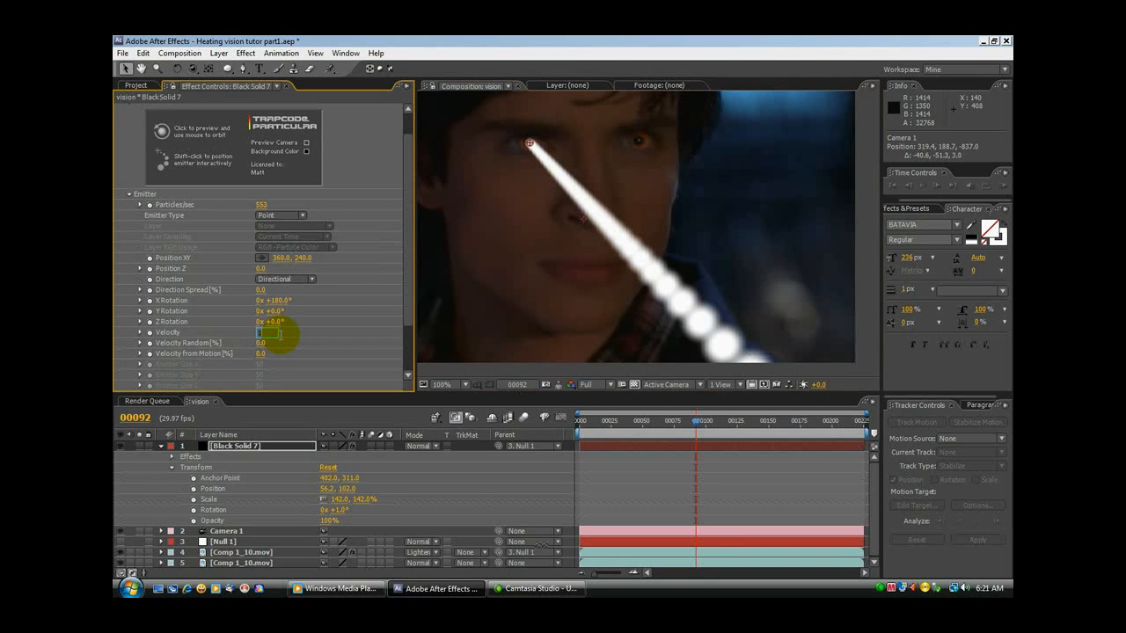
{"action": "type", "text": "15000"}
{"action": "key", "text": "Return"}
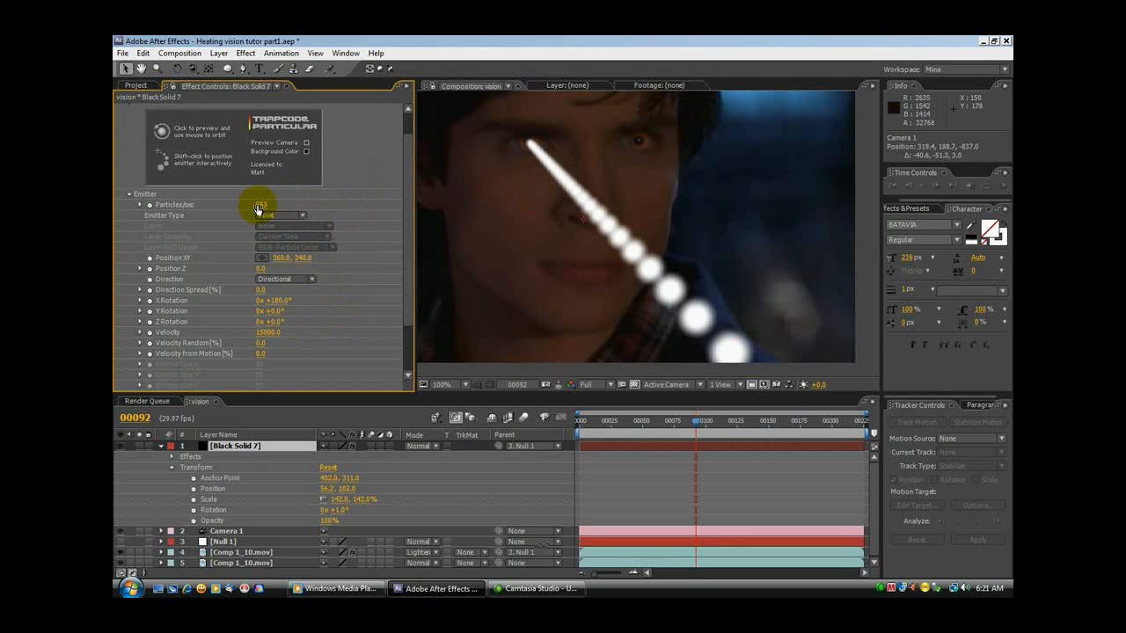
{"action": "left_click_drag", "start_coordinate": [261, 204], "coordinate": [810, 216]}
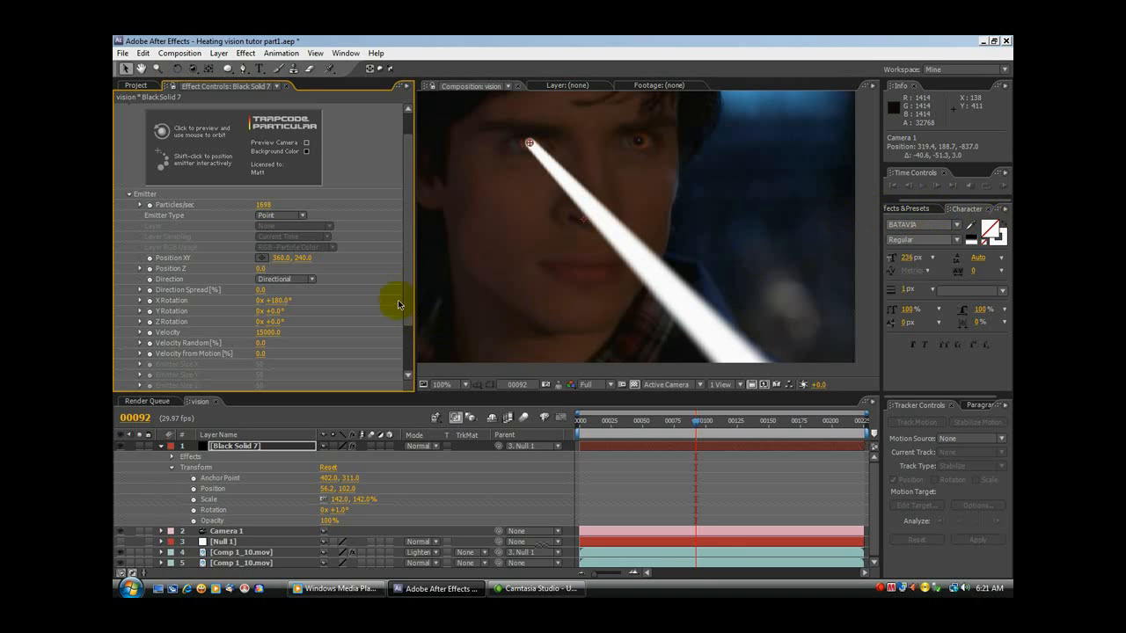
- Change the Particle Type to Smokelet, comparing it with Cloudlet
{"action": "scroll", "coordinate": [408, 322], "scroll_direction": "down", "scroll_amount": 3}
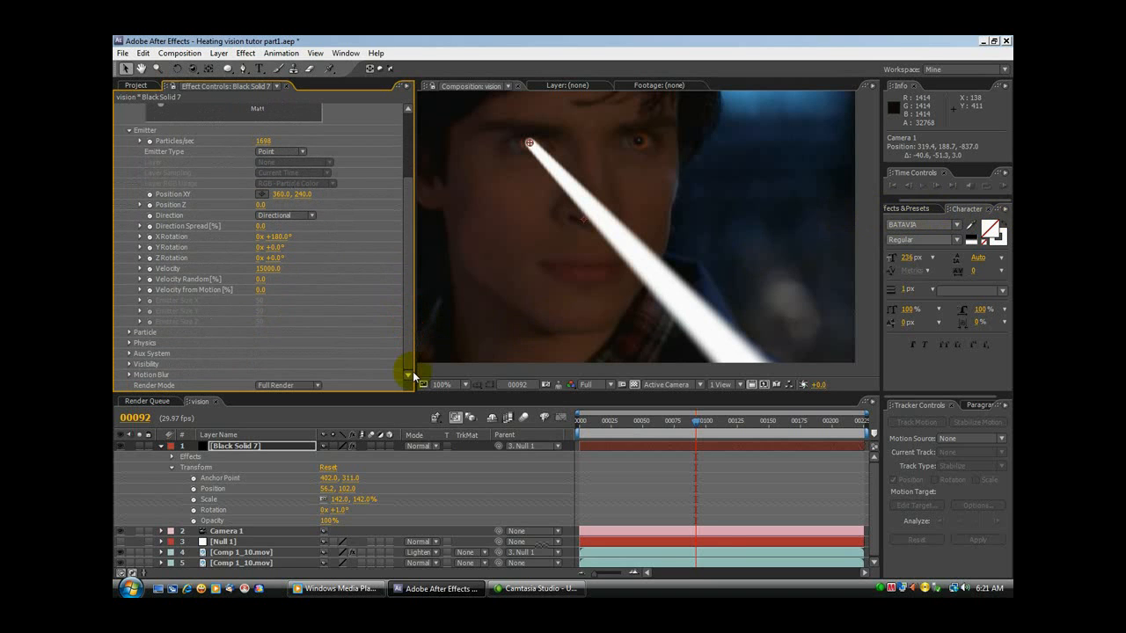
{"action": "left_click", "coordinate": [129, 333]}
{"action": "left_click", "coordinate": [287, 220]}
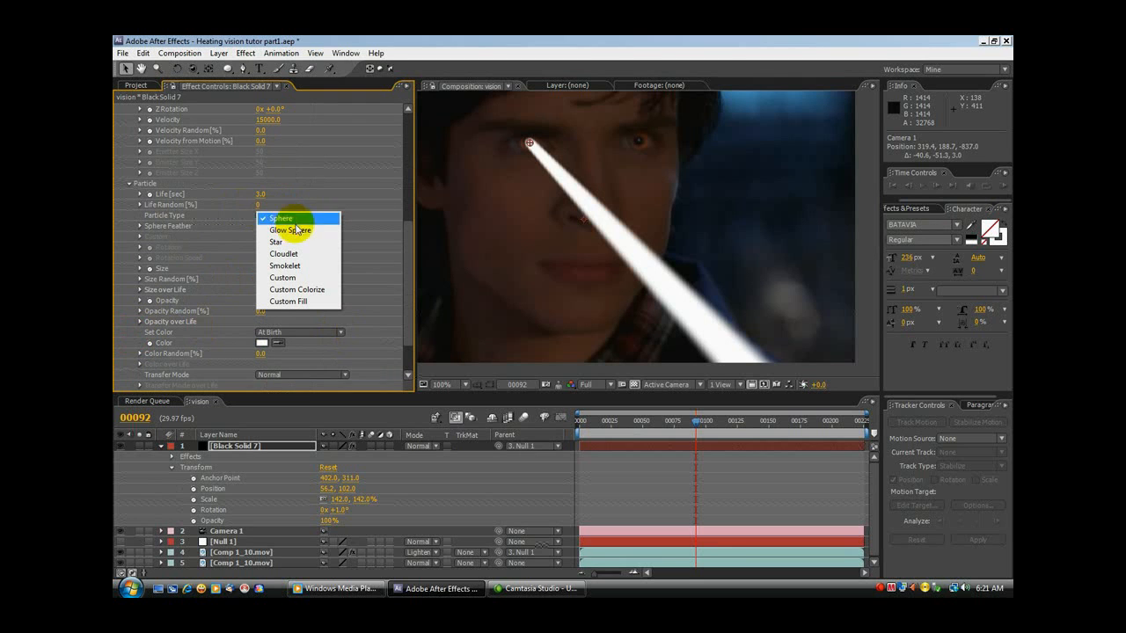
{"action": "left_click", "coordinate": [287, 266]}
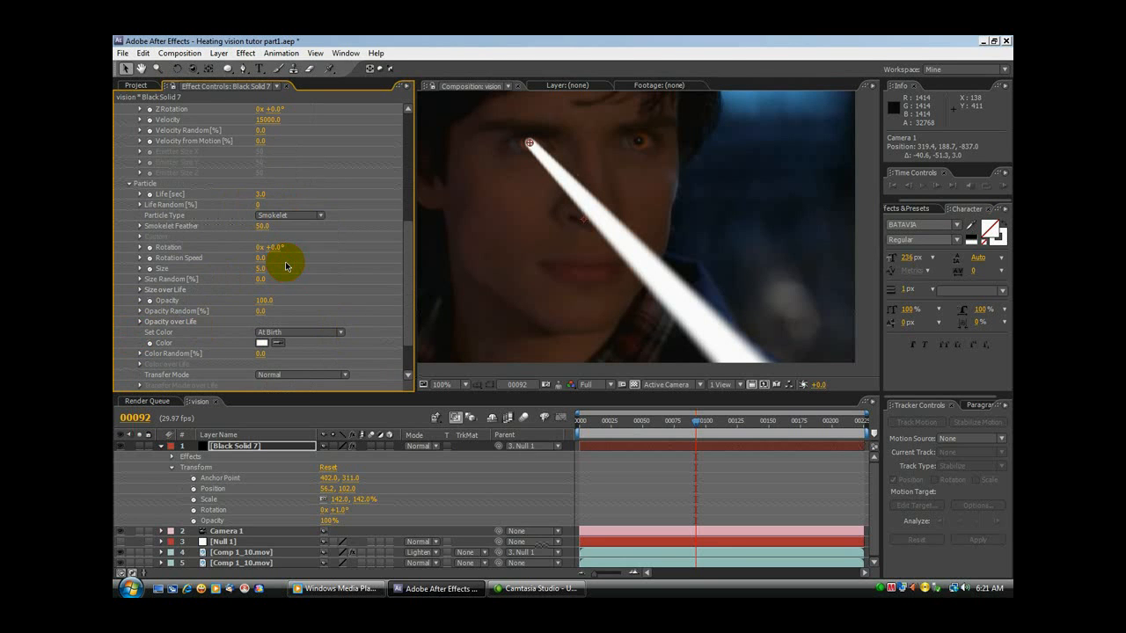
{"action": "left_click", "coordinate": [293, 217]}
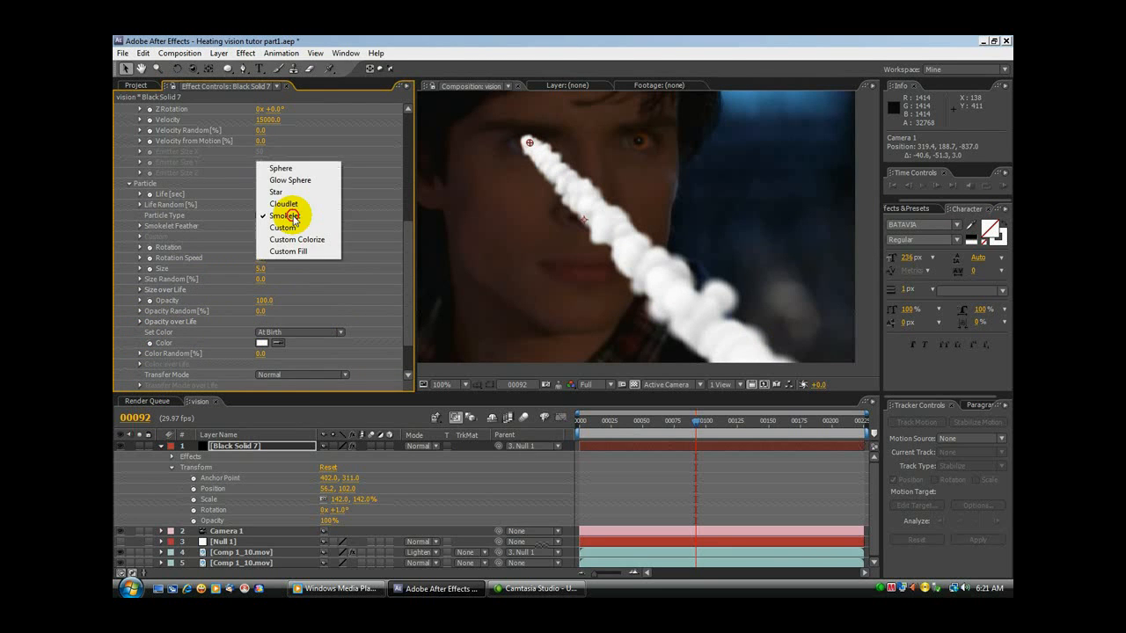
{"action": "left_click", "coordinate": [289, 204]}
{"action": "left_click", "coordinate": [293, 219]}
{"action": "left_click", "coordinate": [291, 227]}
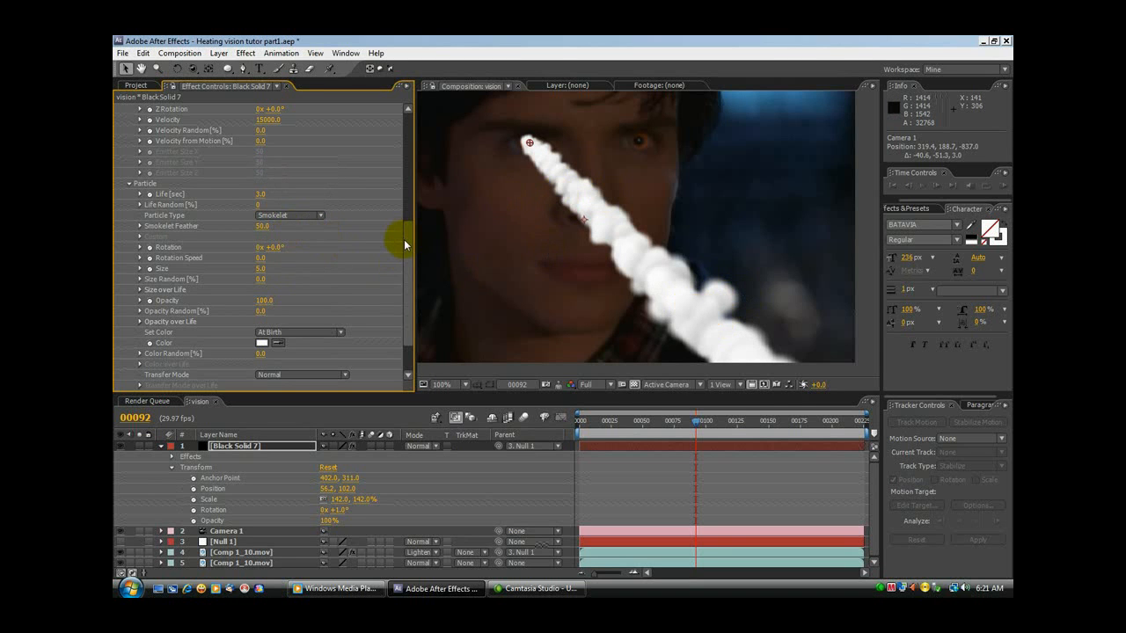
- Set the particle Life to 0.1 seconds
{"action": "left_click_drag", "start_coordinate": [404, 243], "coordinate": [401, 253]}
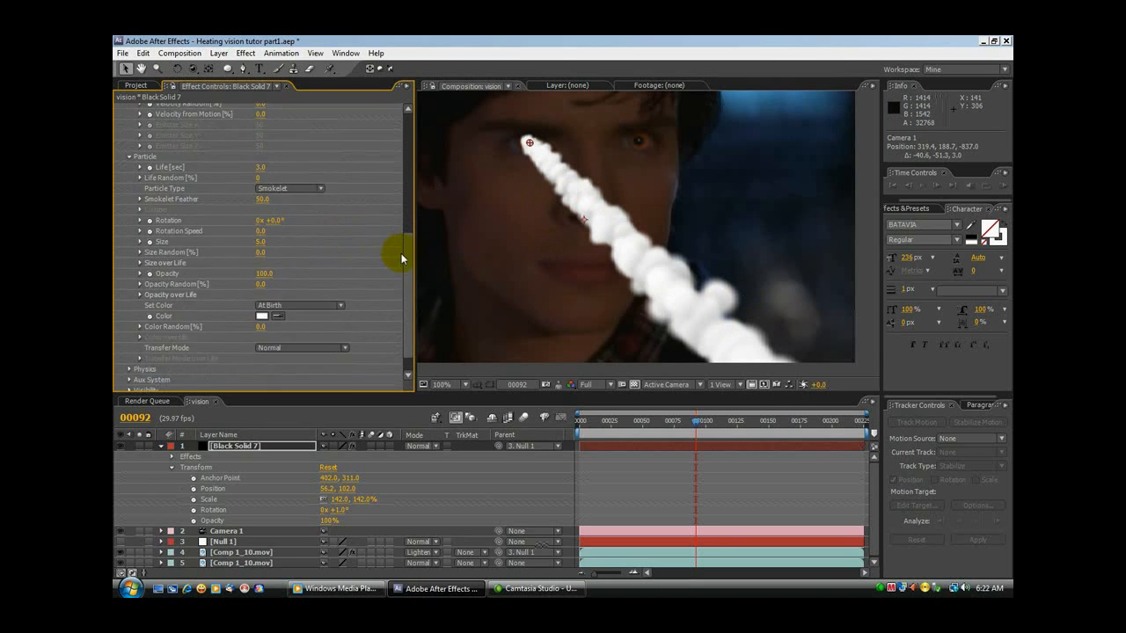
{"action": "left_click", "coordinate": [262, 166]}
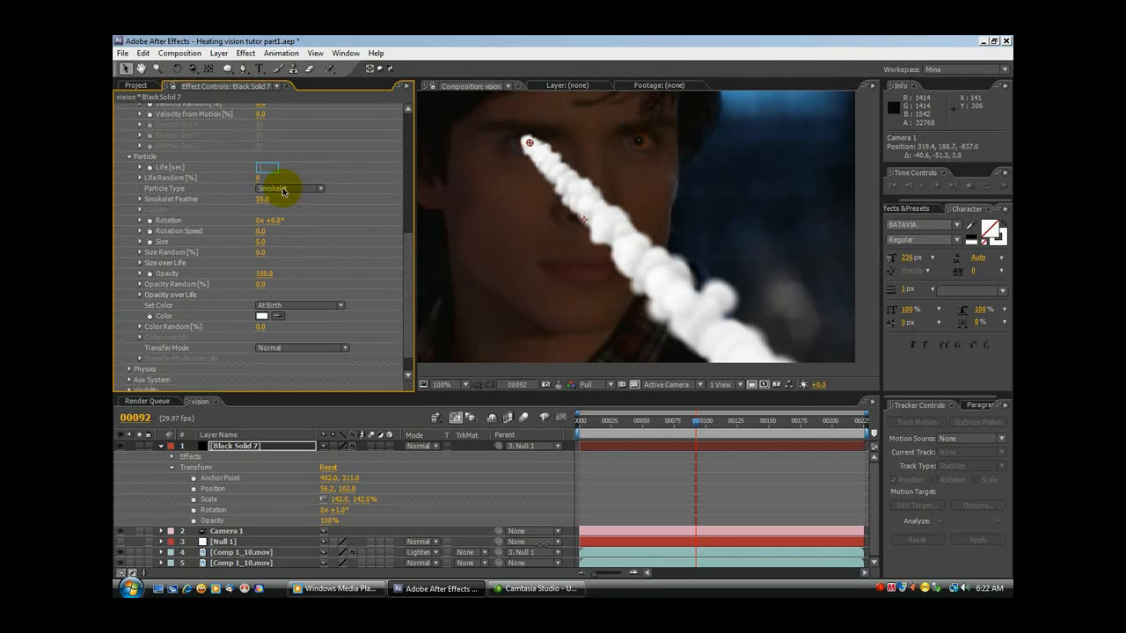
{"action": "left_click", "coordinate": [348, 151]}
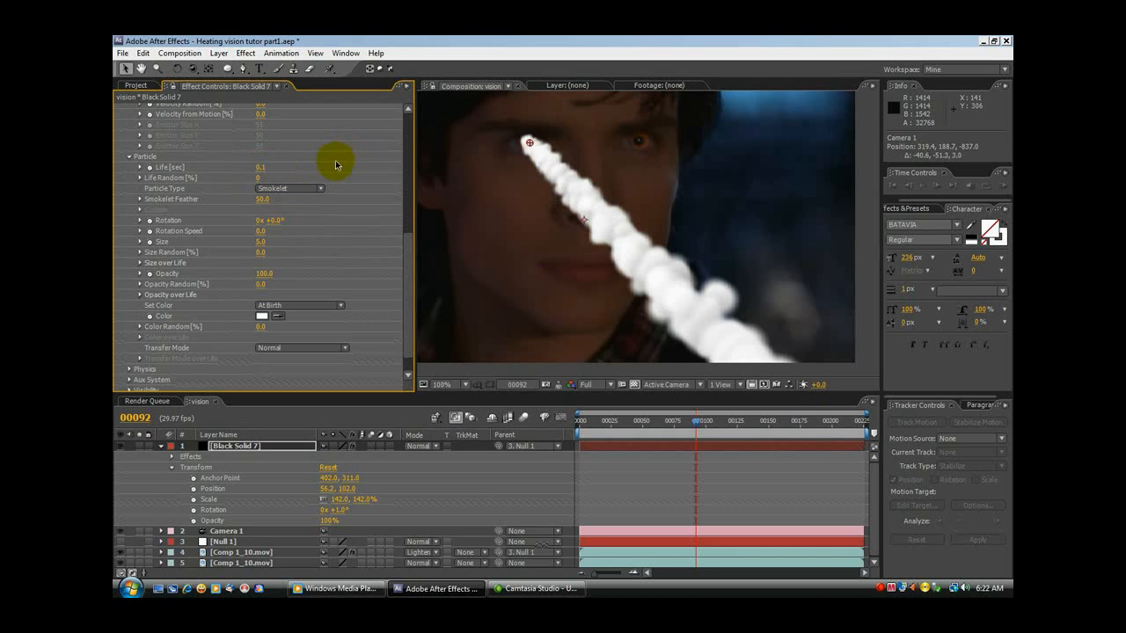
- Shape the particles' Size over Life as a linear ramp falling to zero at death, comparing it with a rising curve at Size 14.3
{"action": "left_click_drag", "start_coordinate": [405, 258], "coordinate": [401, 274]}
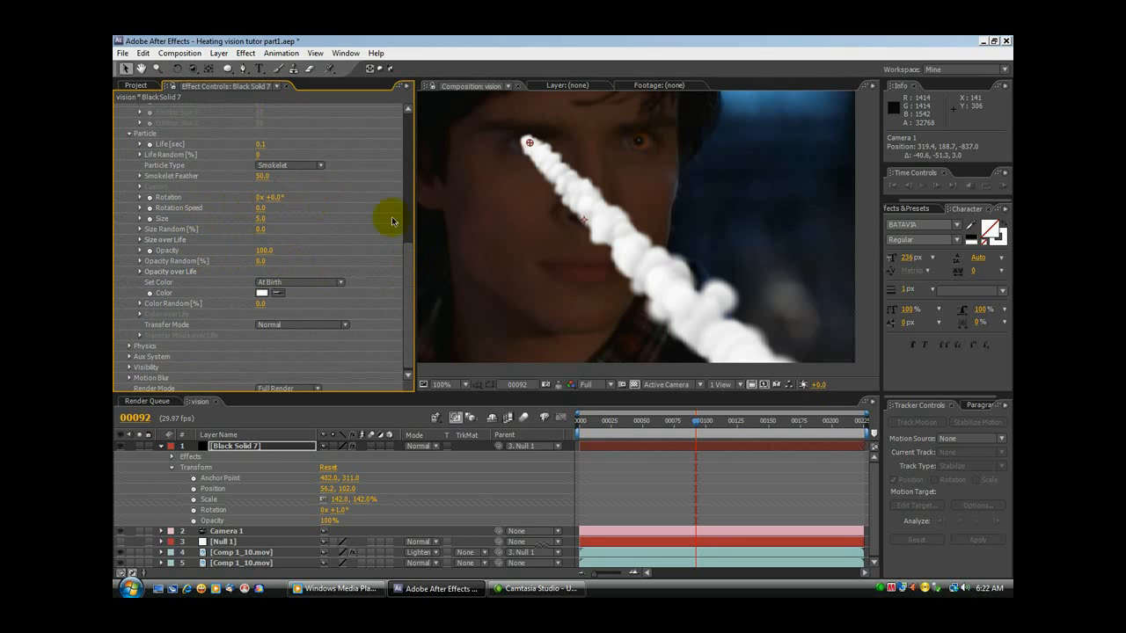
{"action": "mouse_move", "coordinate": [406, 278]}
{"action": "left_mouse_down"}
{"action": "mouse_move", "coordinate": [408, 253]}
{"action": "mouse_move", "coordinate": [405, 292]}
{"action": "left_mouse_up"}
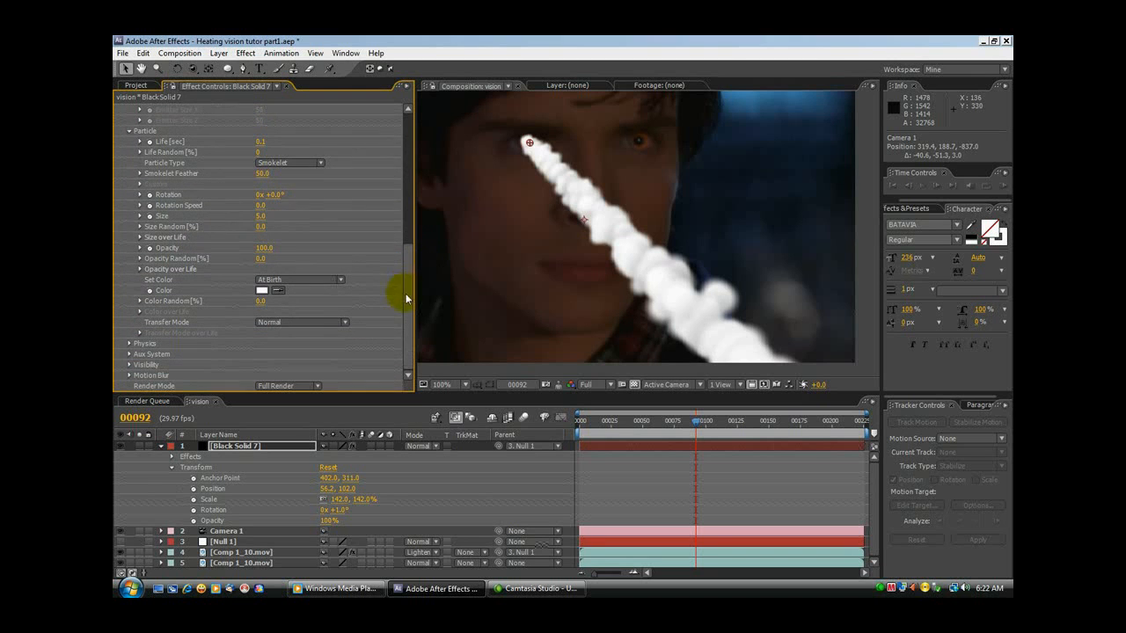
{"action": "left_click", "coordinate": [140, 237]}
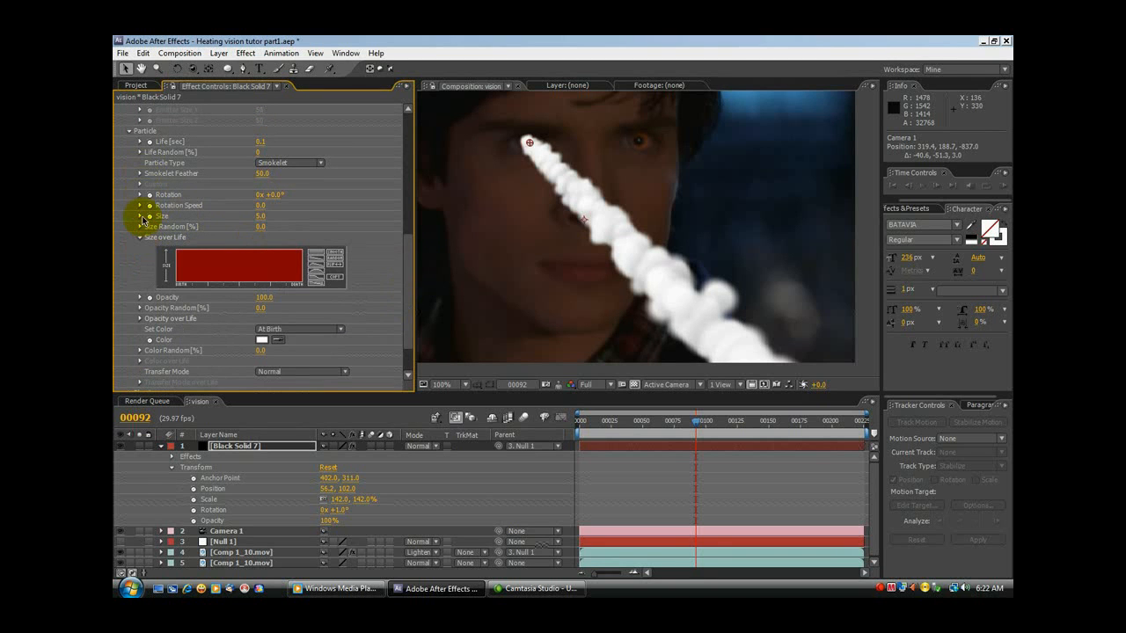
{"action": "left_click", "coordinate": [140, 216]}
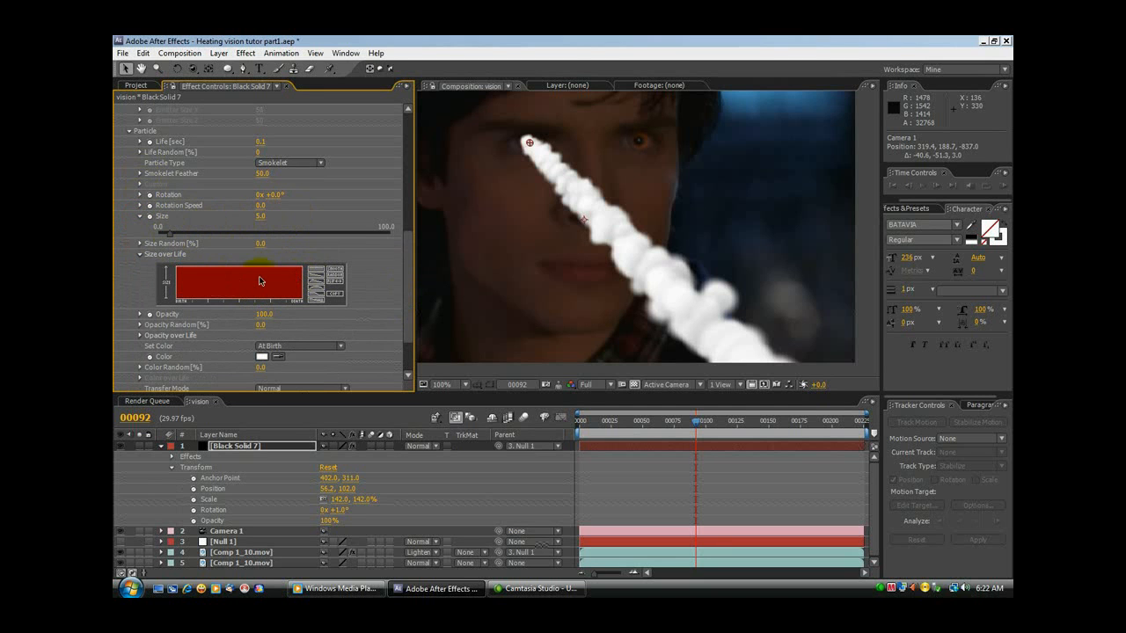
{"action": "left_click", "coordinate": [314, 280]}
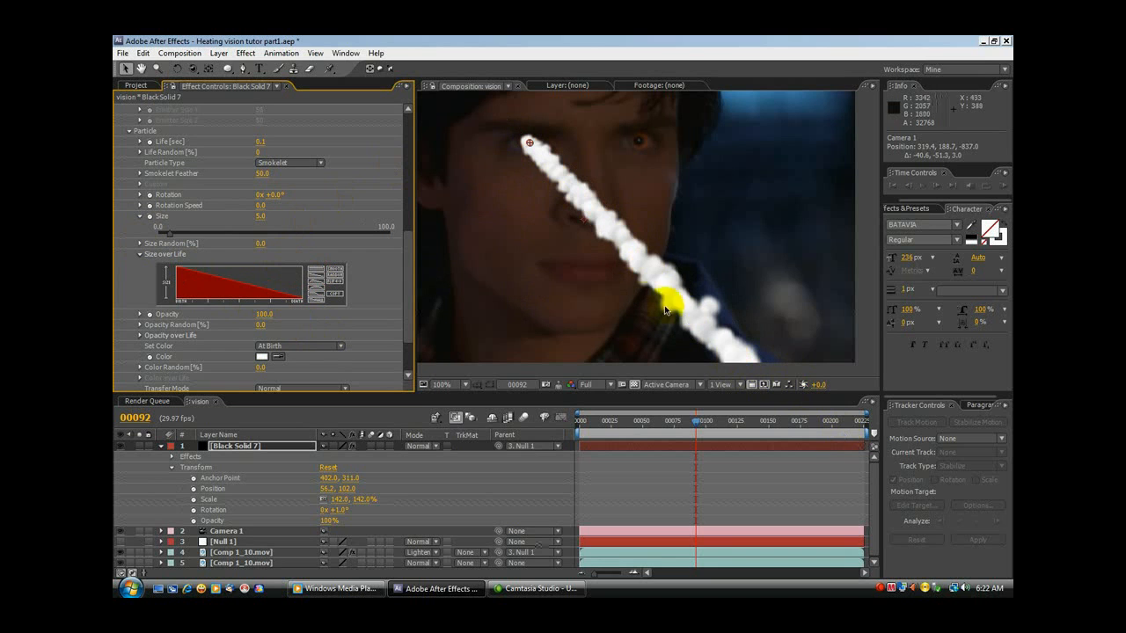
{"action": "left_click", "coordinate": [322, 274]}
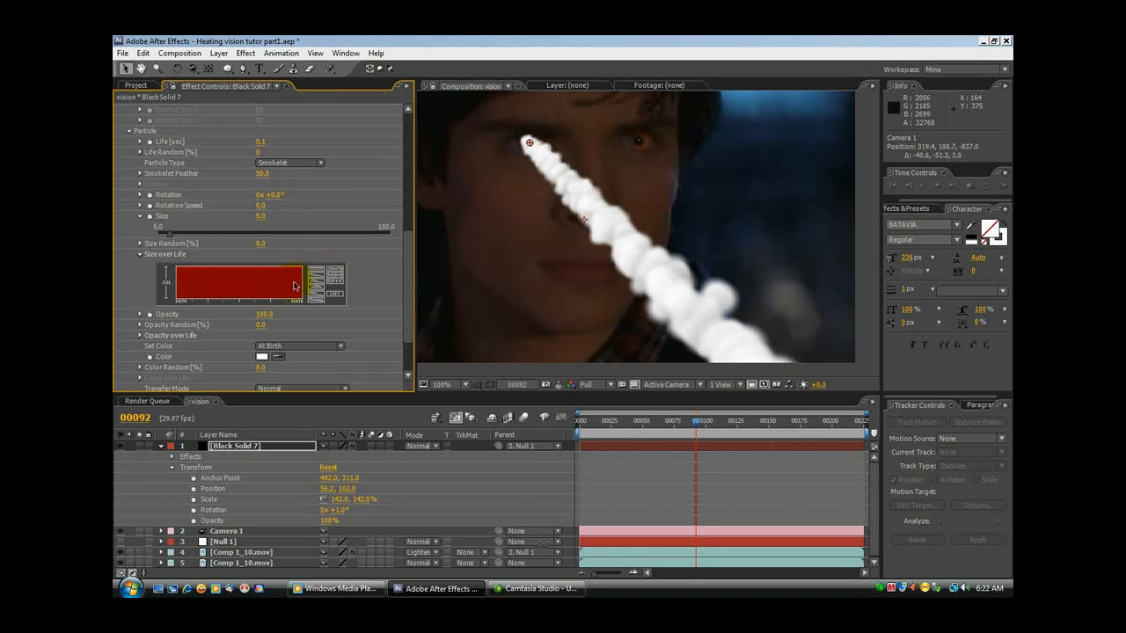
{"action": "left_click_drag", "start_coordinate": [174, 234], "coordinate": [191, 236]}
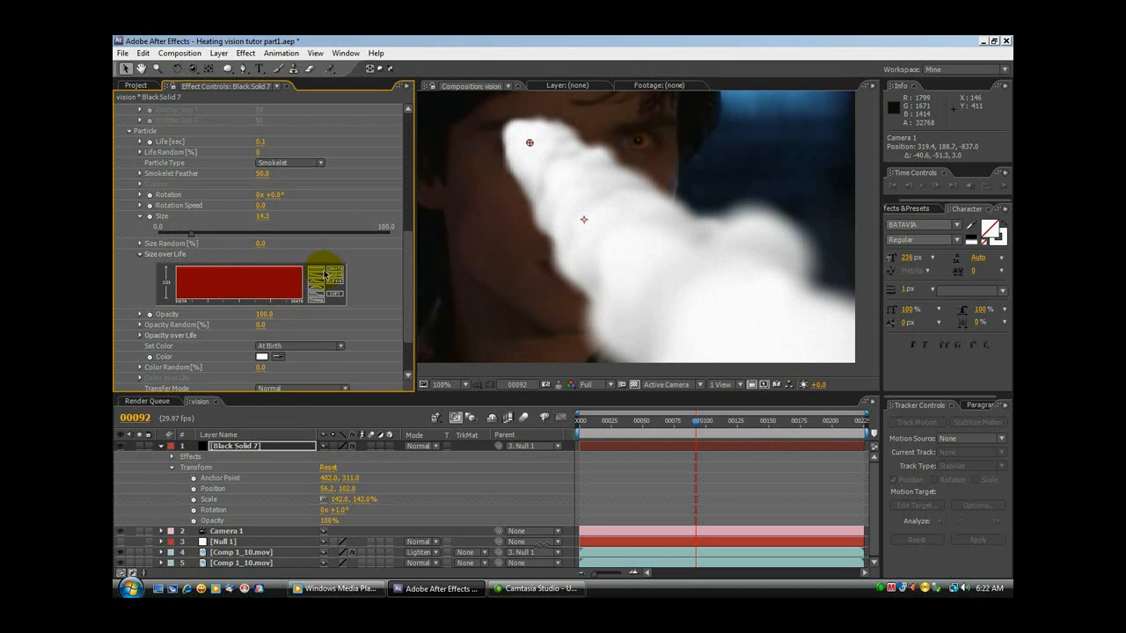
{"action": "mouse_move", "coordinate": [292, 268]}
{"action": "left_mouse_down"}
{"action": "mouse_move", "coordinate": [164, 314]}
{"action": "mouse_move", "coordinate": [243, 258]}
{"action": "mouse_move", "coordinate": [308, 264]}
{"action": "mouse_move", "coordinate": [299, 276]}
{"action": "left_mouse_up"}
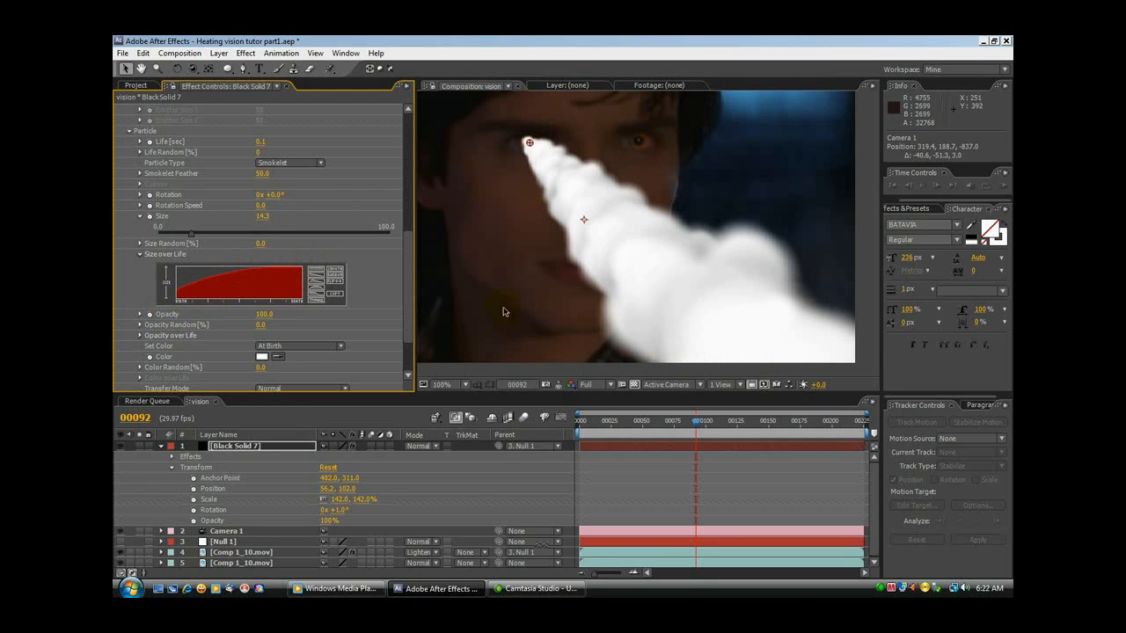
{"action": "left_click", "coordinate": [322, 277]}
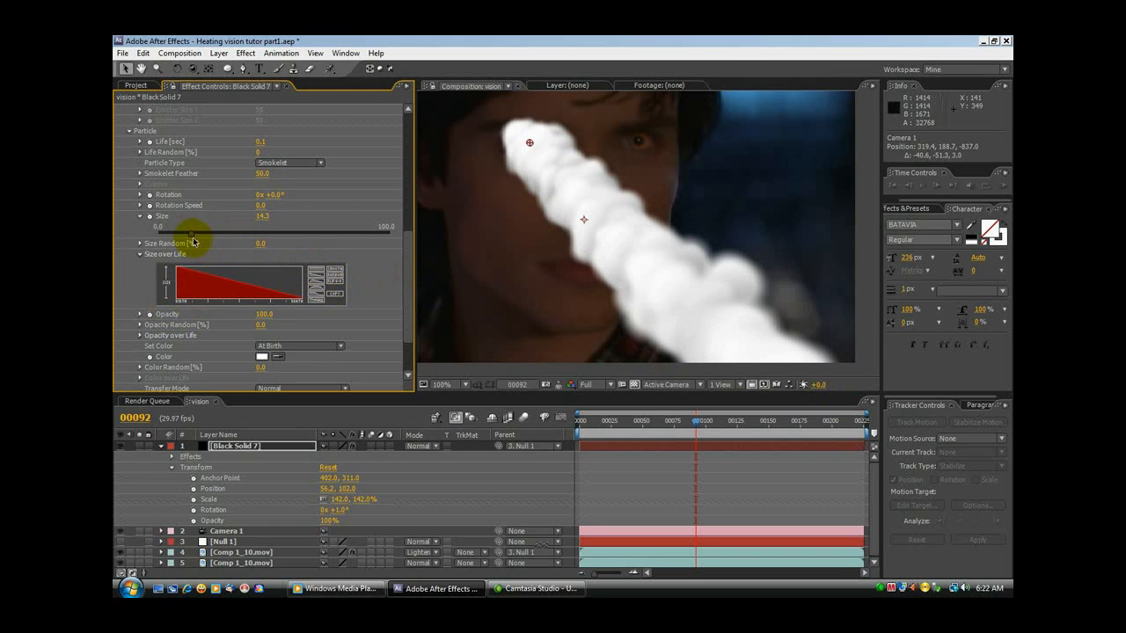
- Reduce the particle Size to 3.0 to make the beam thin
{"action": "mouse_move", "coordinate": [193, 239]}
{"action": "left_mouse_down"}
{"action": "mouse_move", "coordinate": [151, 247]}
{"action": "mouse_move", "coordinate": [163, 251]}
{"action": "left_mouse_up"}
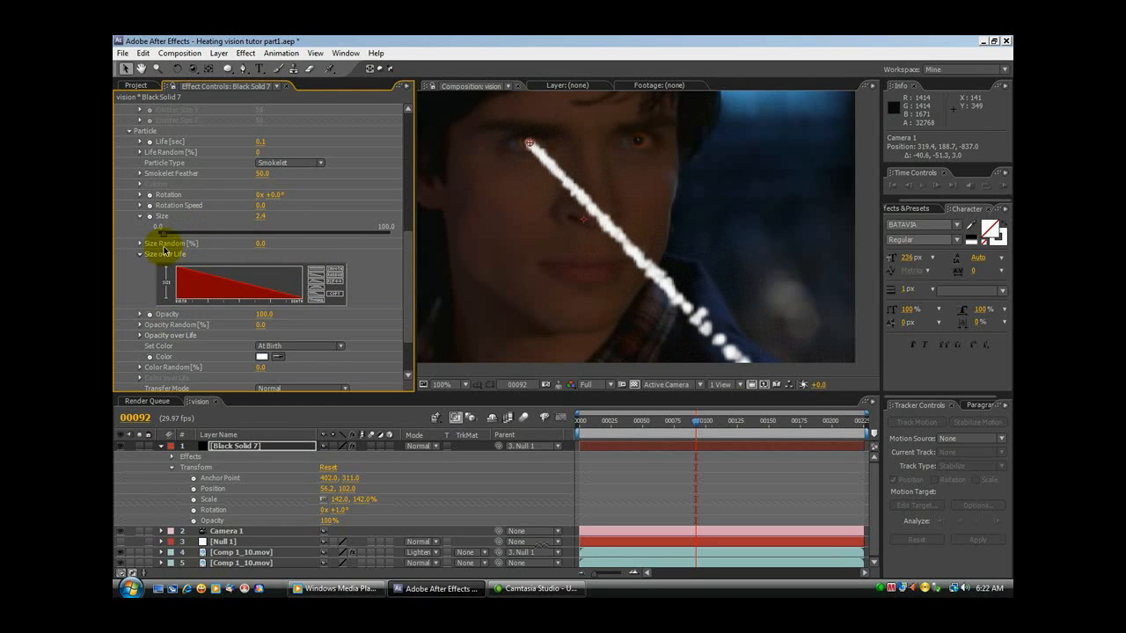
{"action": "mouse_move", "coordinate": [163, 250]}
{"action": "left_mouse_down"}
{"action": "mouse_move", "coordinate": [148, 269]}
{"action": "mouse_move", "coordinate": [166, 244]}
{"action": "left_mouse_up"}
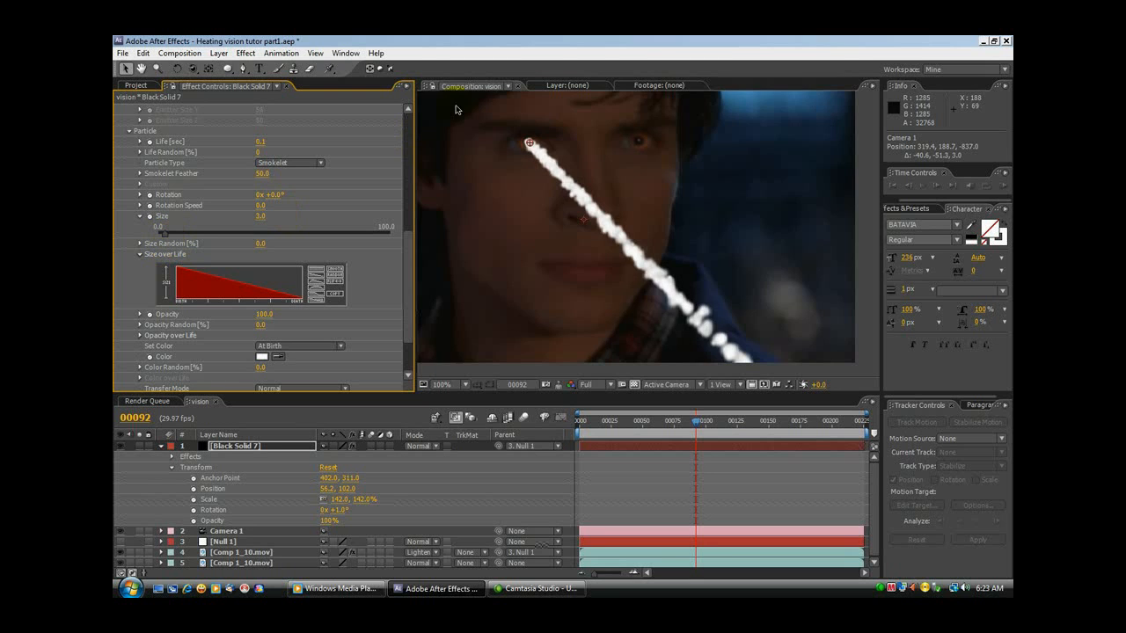
{"action": "scroll", "coordinate": [578, 155], "scroll_direction": "up", "scroll_amount": 1}
{"action": "scroll", "coordinate": [566, 156], "scroll_direction": "down", "scroll_amount": 1}
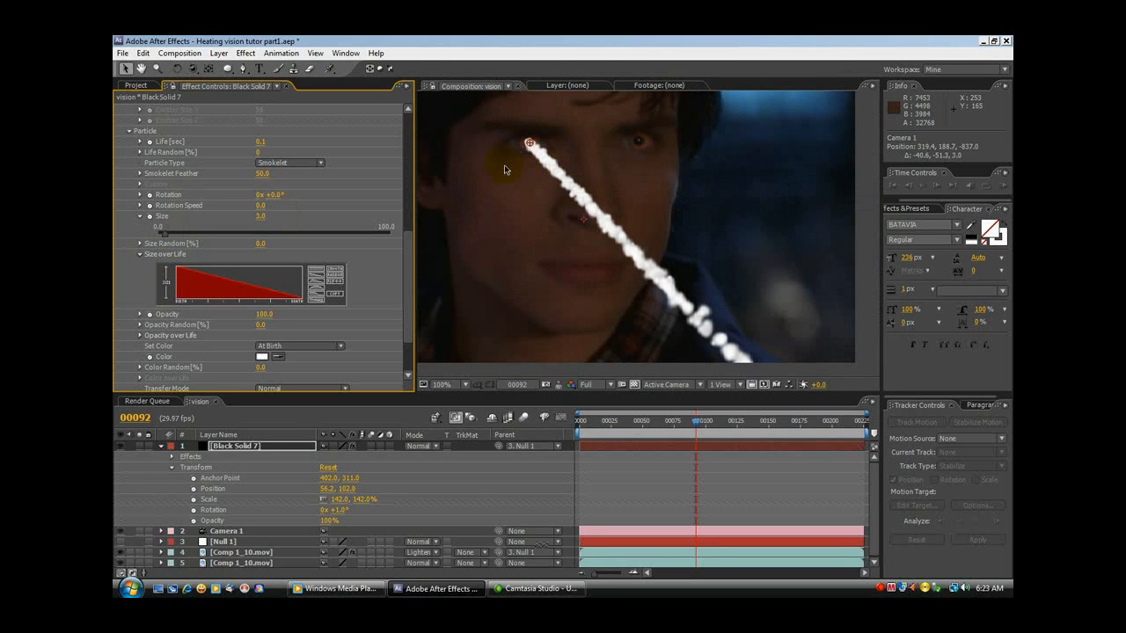
- Shape Opacity over Life to rise from zero at birth to full about a quarter through, falling linearly to zero at death
{"action": "left_click", "coordinate": [139, 336]}
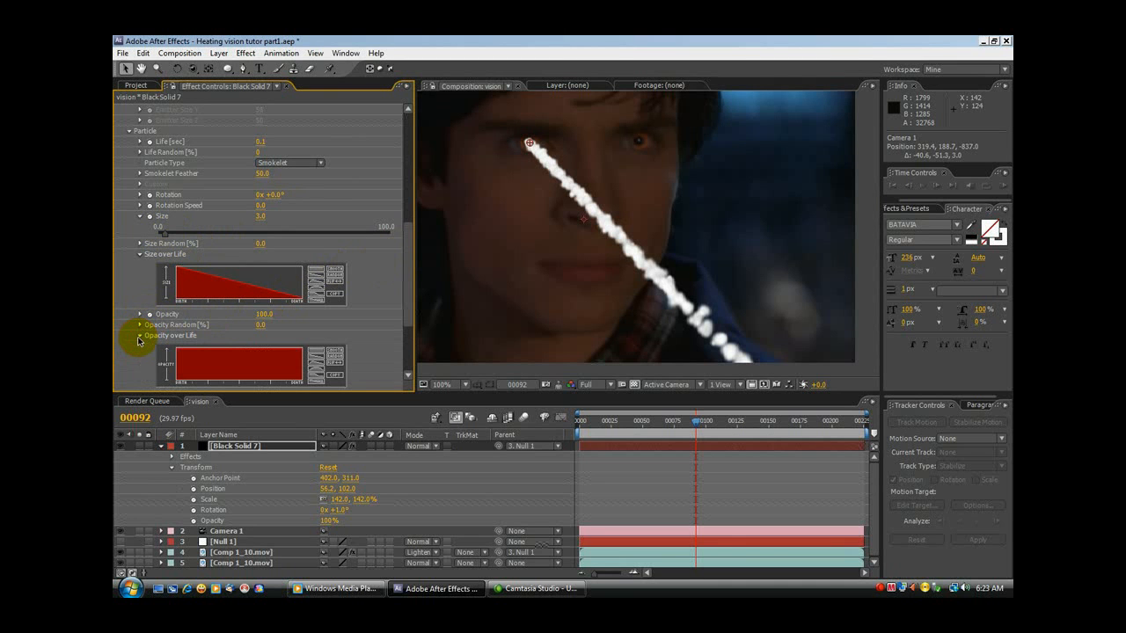
{"action": "left_click", "coordinate": [314, 370]}
{"action": "left_click_drag", "start_coordinate": [405, 245], "coordinate": [408, 270]}
{"action": "left_click_drag", "start_coordinate": [192, 302], "coordinate": [204, 283]}
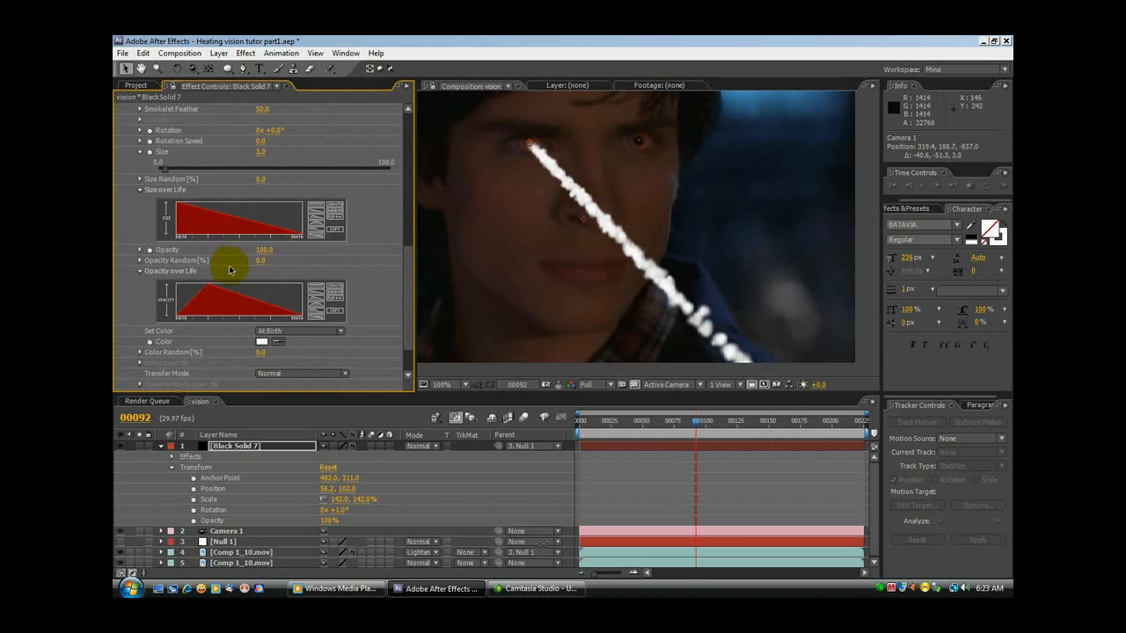
- Change the particles' Set Color option to Random from Gradient
{"action": "left_click_drag", "start_coordinate": [408, 297], "coordinate": [406, 323]}
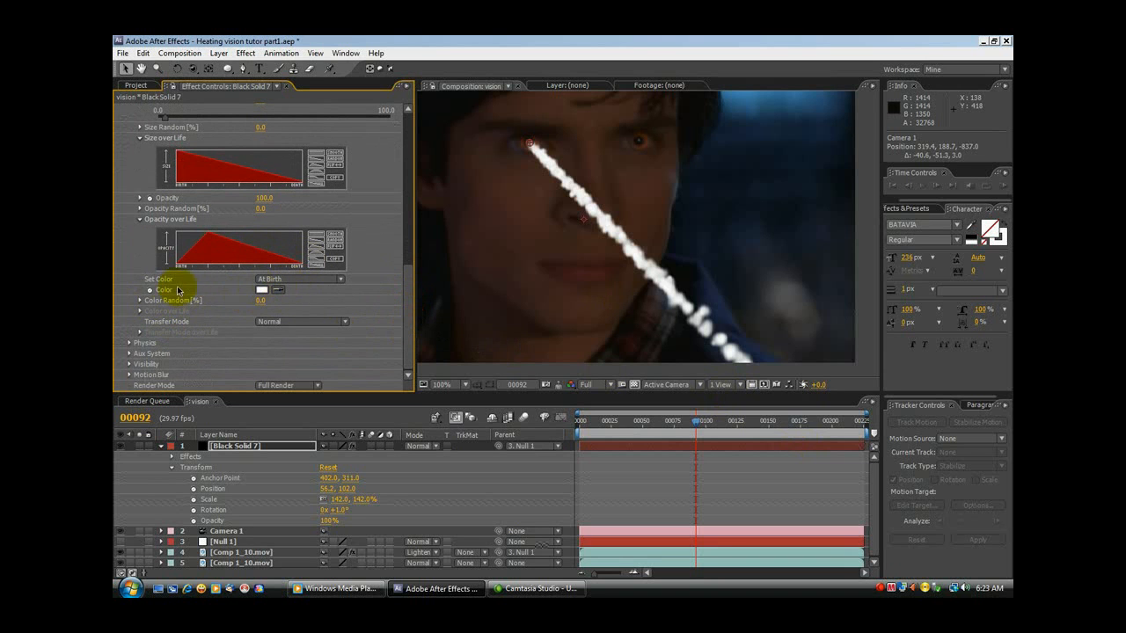
{"action": "left_click", "coordinate": [297, 282]}
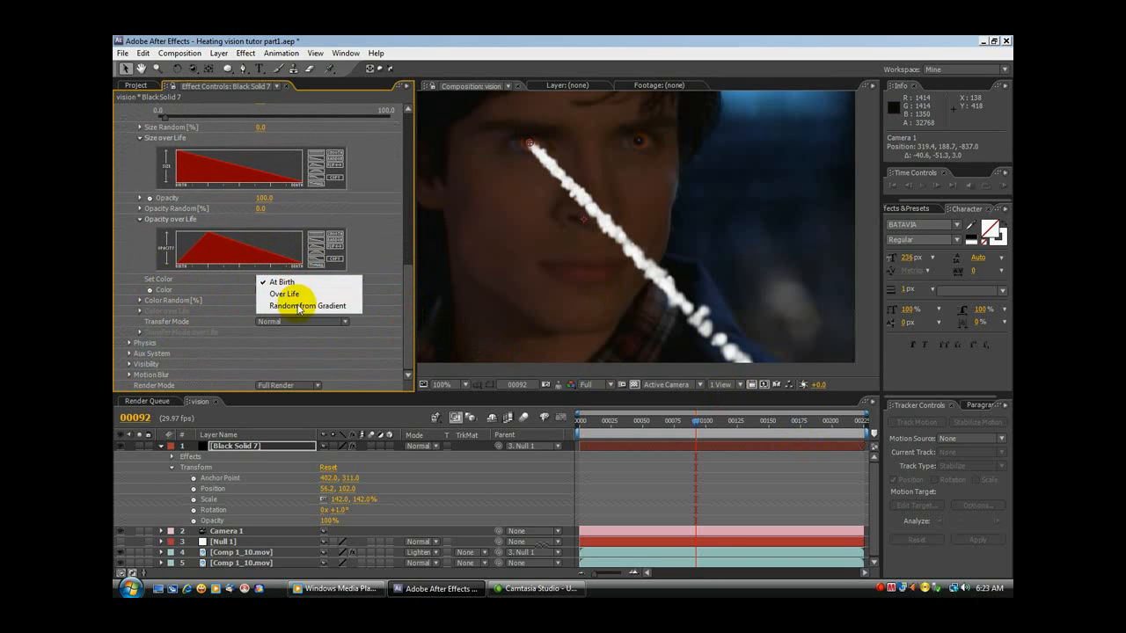
{"action": "left_click", "coordinate": [297, 307]}
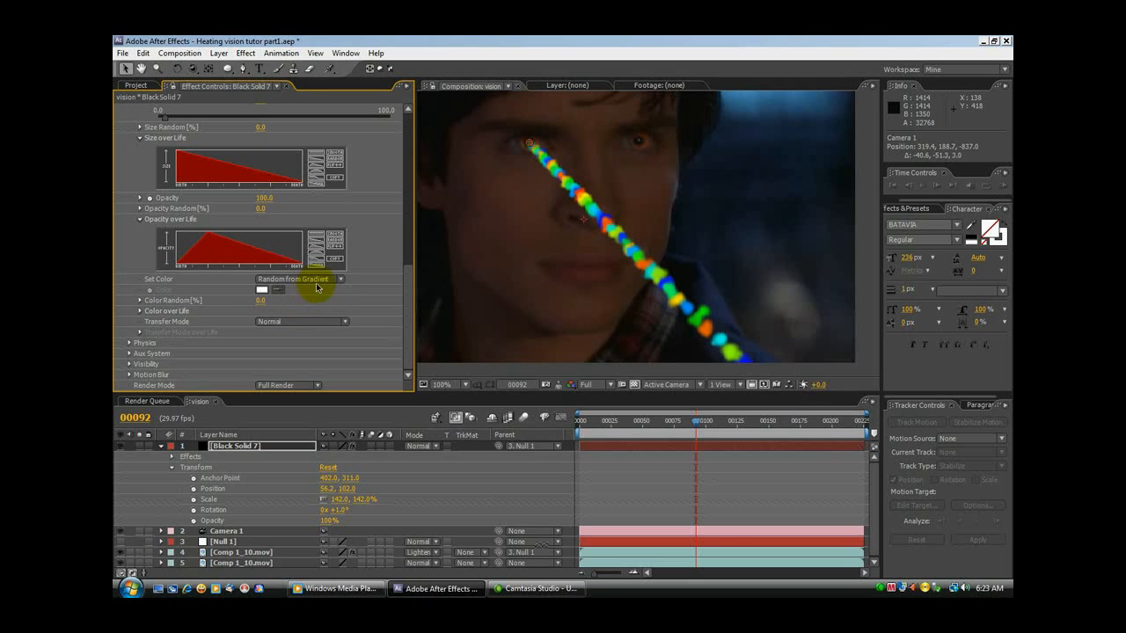
{"action": "left_click", "coordinate": [319, 281]}
{"action": "left_click", "coordinate": [318, 279]}
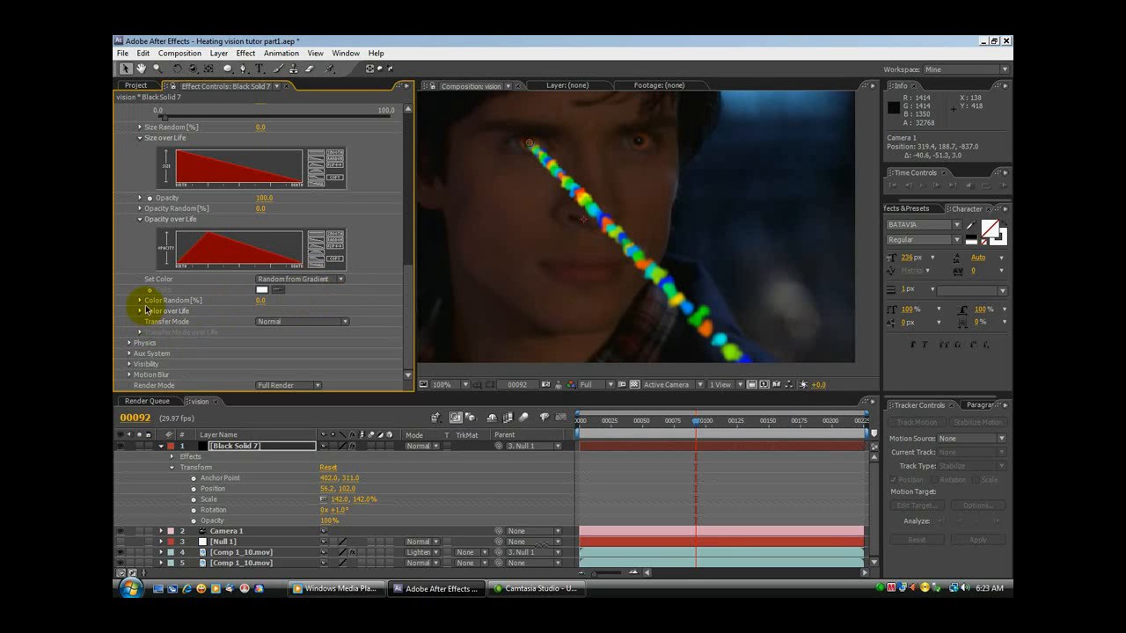
- Apply the white-to-black gradient to Color over Life and recolor its white birth stop to medium gray, RGB 128, 128, 128
{"action": "left_click", "coordinate": [139, 315]}
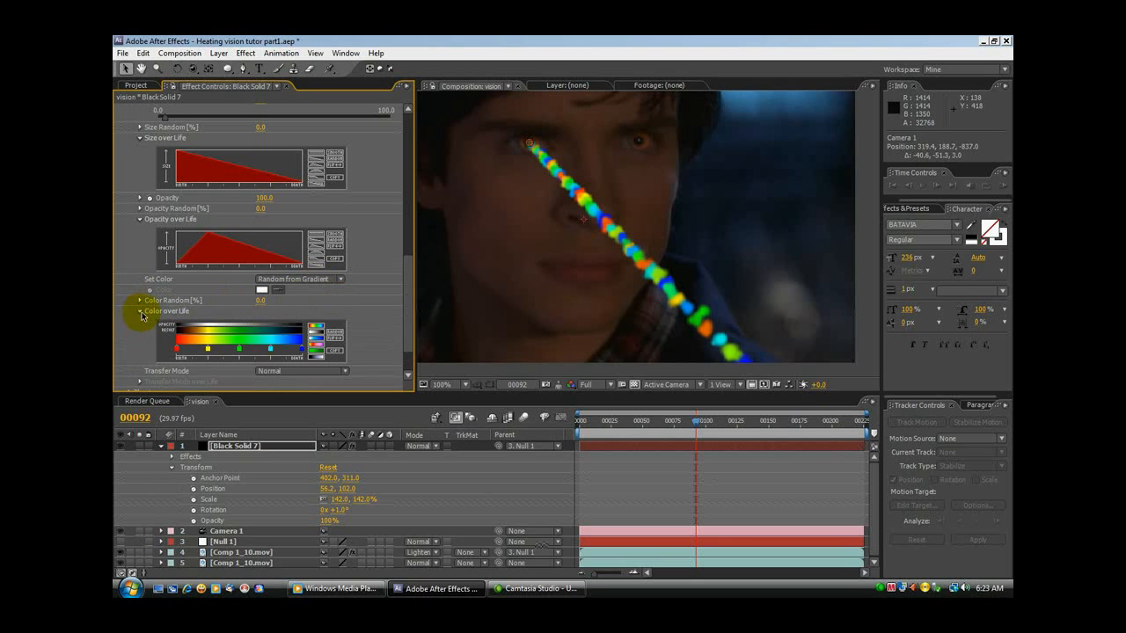
{"action": "left_click", "coordinate": [319, 335]}
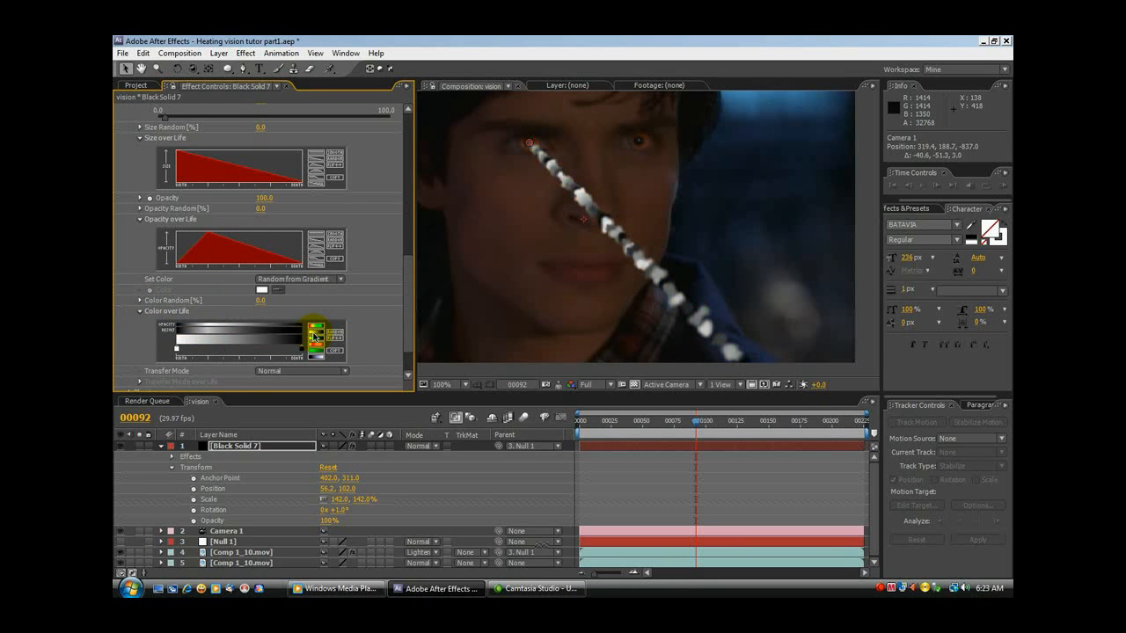
{"action": "double_click", "coordinate": [177, 352]}
{"action": "left_click", "coordinate": [175, 166]}
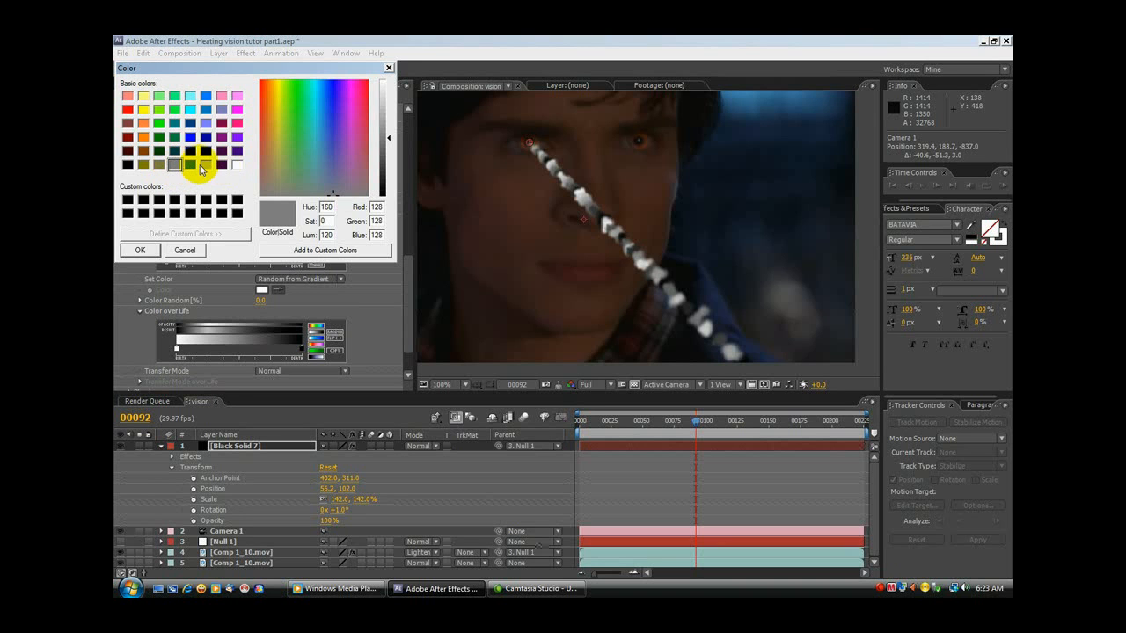
{"action": "left_click", "coordinate": [137, 249]}
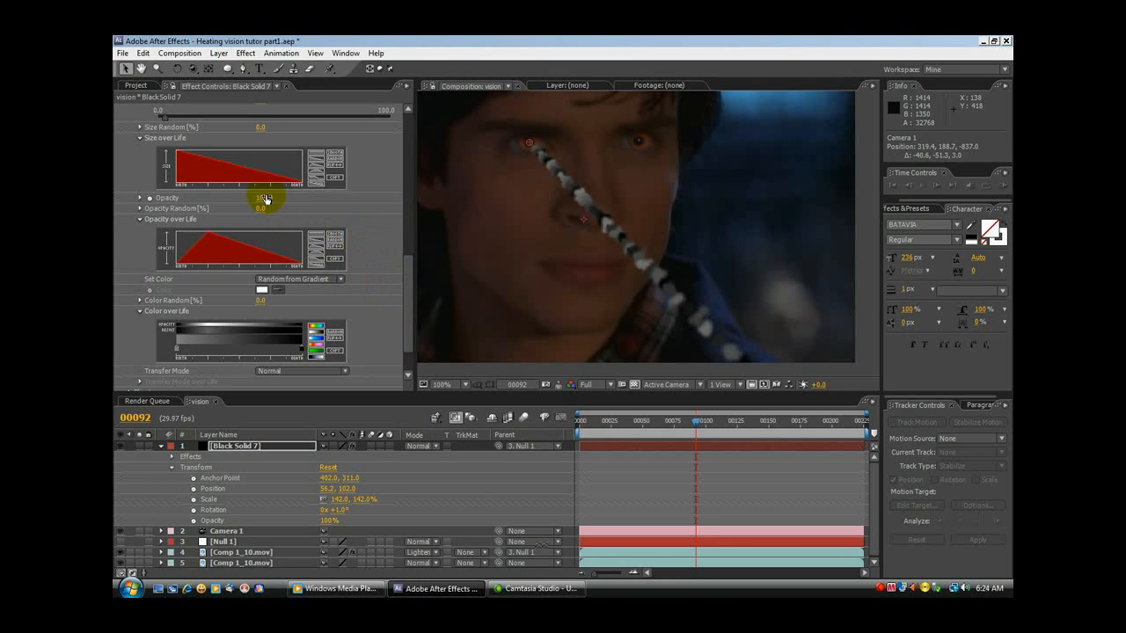
- Set the particle Rotation Speed to 20 and raise the emitter's Particles/sec to 2559
{"action": "left_click_drag", "start_coordinate": [405, 291], "coordinate": [406, 234]}
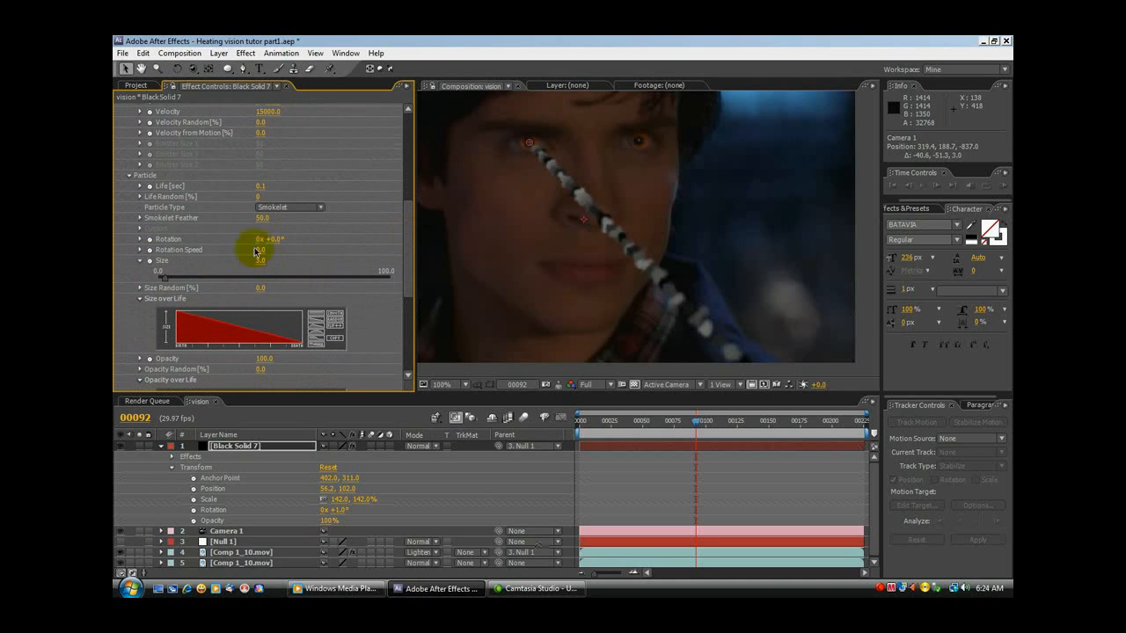
{"action": "left_click_drag", "start_coordinate": [259, 250], "coordinate": [574, 258]}
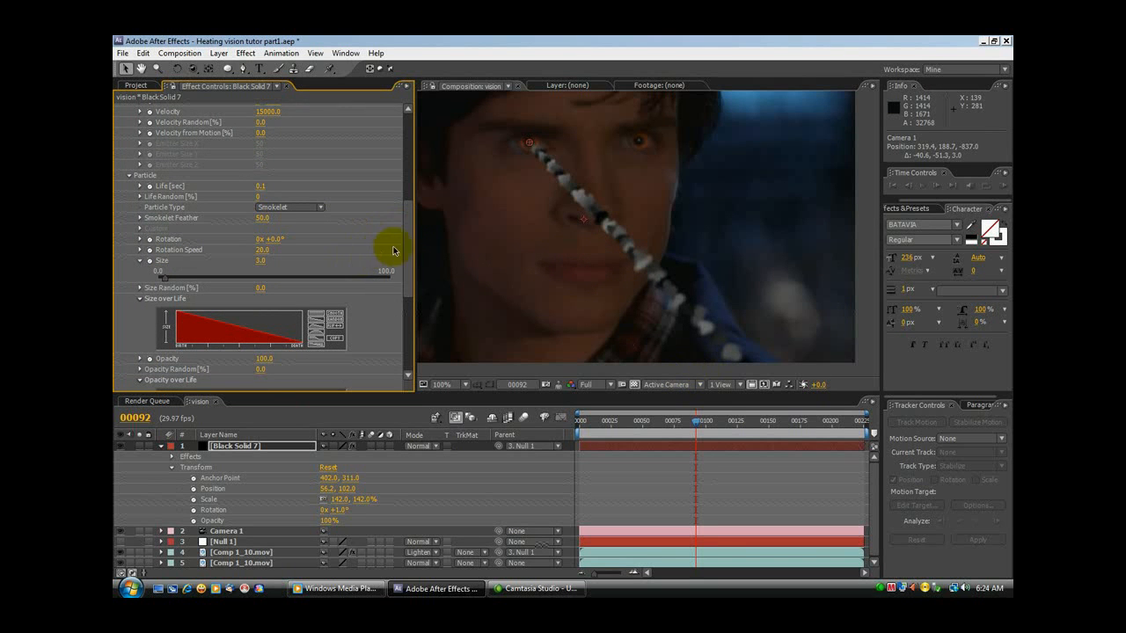
{"action": "left_click_drag", "start_coordinate": [410, 246], "coordinate": [405, 160]}
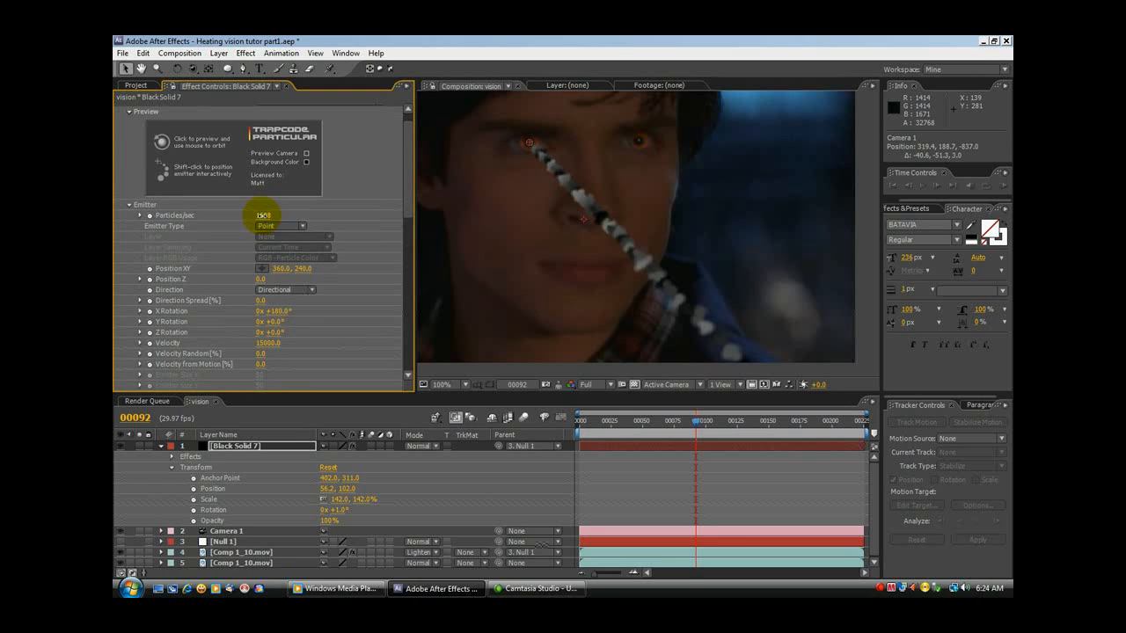
{"action": "left_click_drag", "start_coordinate": [264, 215], "coordinate": [265, 279]}
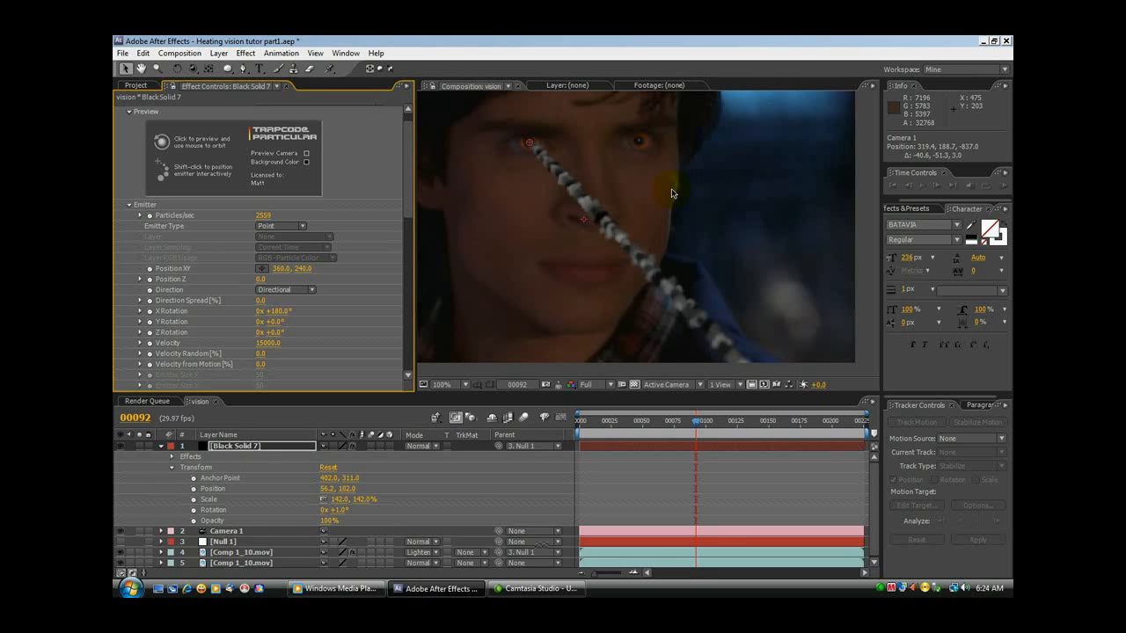
- Set the emitter's Velocity Random to 1%
{"action": "mouse_move", "coordinate": [407, 212]}
{"action": "left_mouse_down"}
{"action": "mouse_move", "coordinate": [407, 344]}
{"action": "mouse_move", "coordinate": [408, 209]}
{"action": "left_mouse_up"}
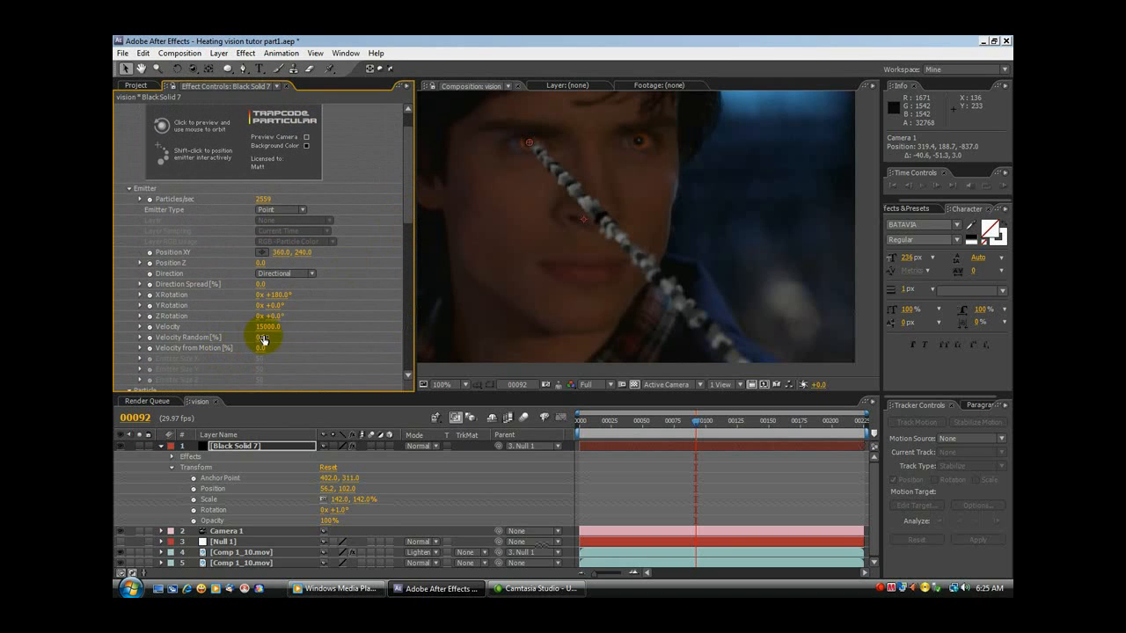
{"action": "type", "text": "1"}
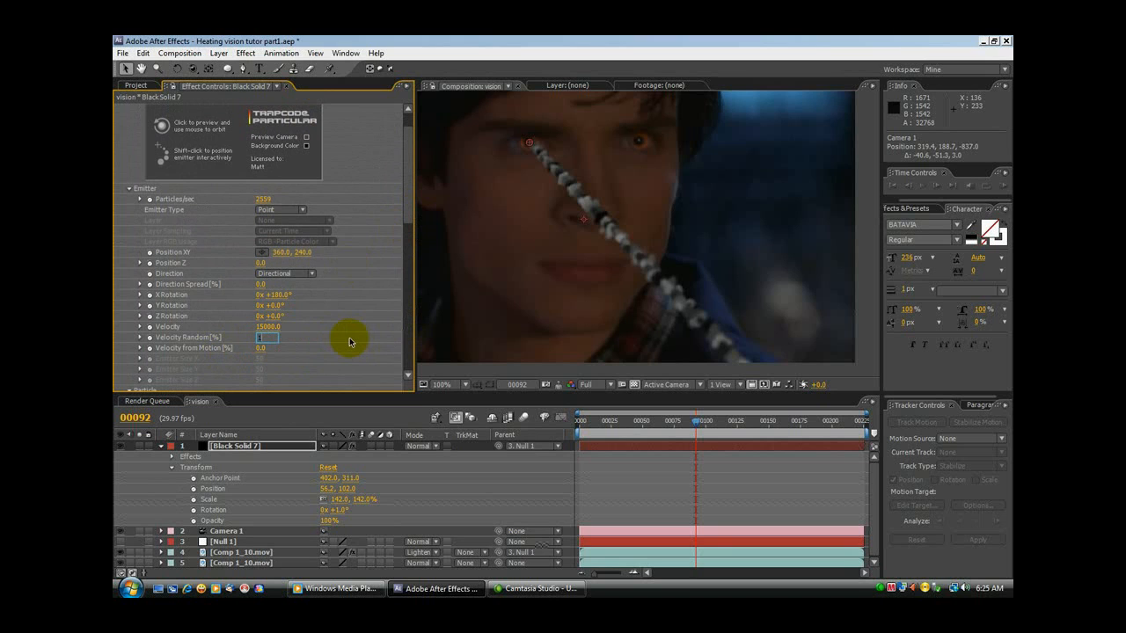